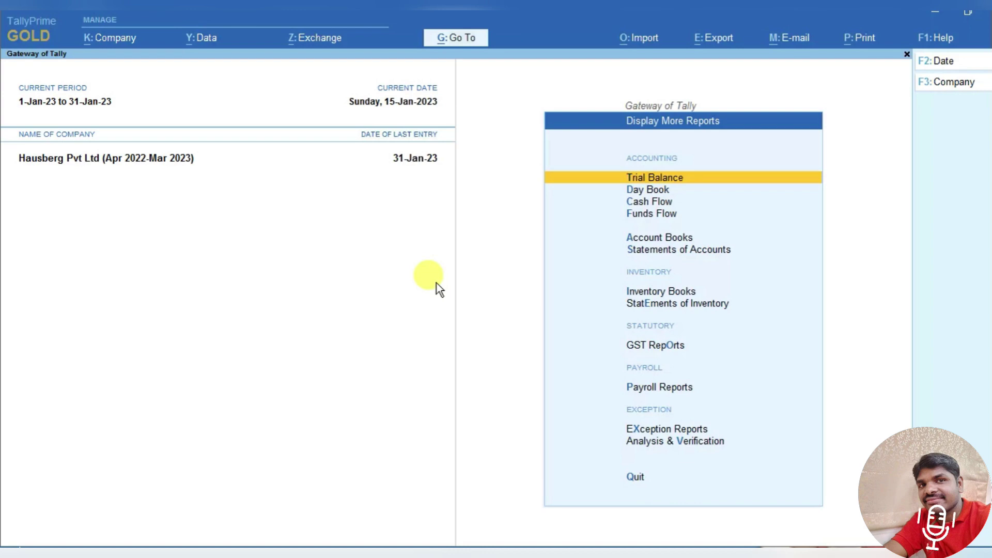
# Step: Open the GST Reports list from the additional display reports
pyautogui.press('Down')
pyautogui.press('Down')
pyautogui.press('Down')
pyautogui.press('Down')
pyautogui.press('Down')
pyautogui.press('Down')
pyautogui.press('Down')
pyautogui.press('Down')
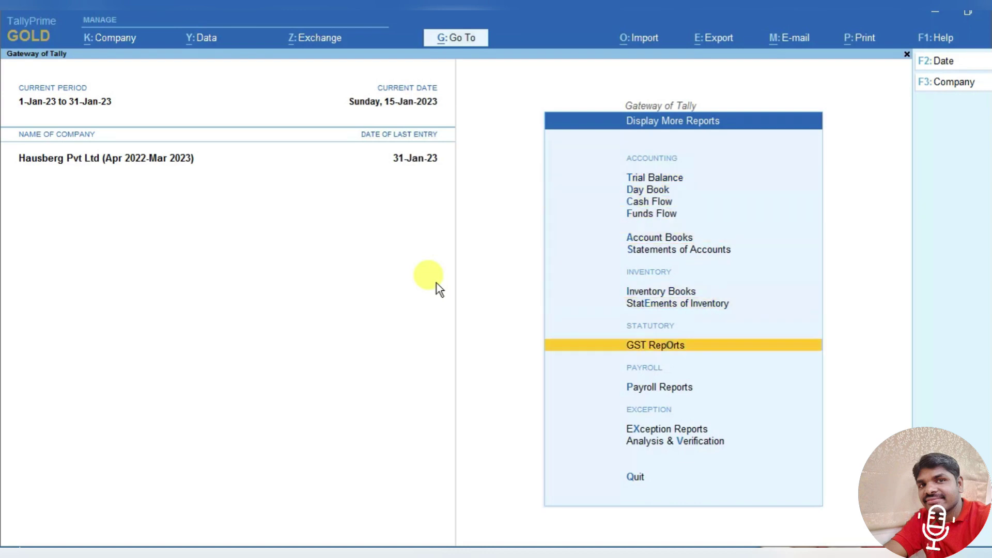
pyautogui.press('Return')
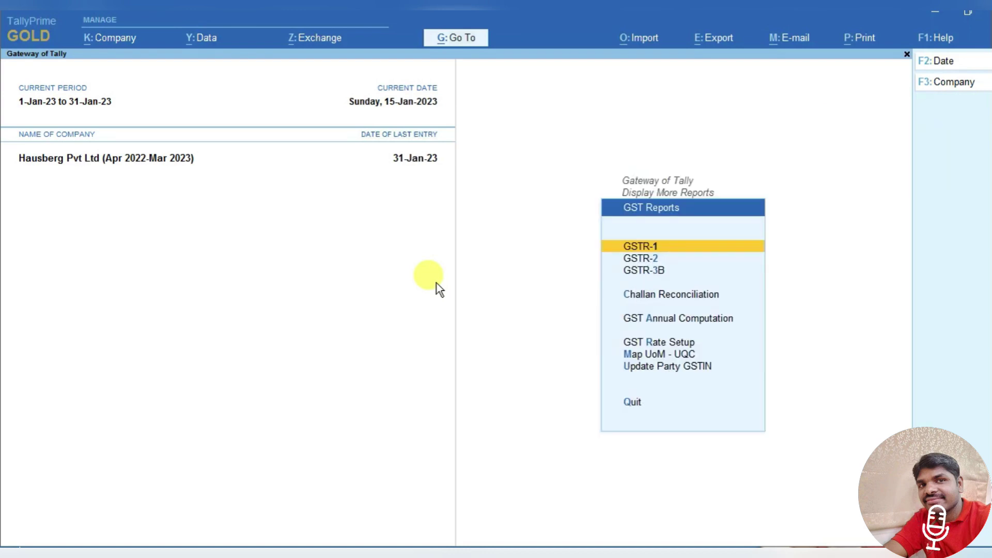
# Step: Open the GSTR-1 report from the GST reports
pyautogui.press('Down')
pyautogui.press('Down')
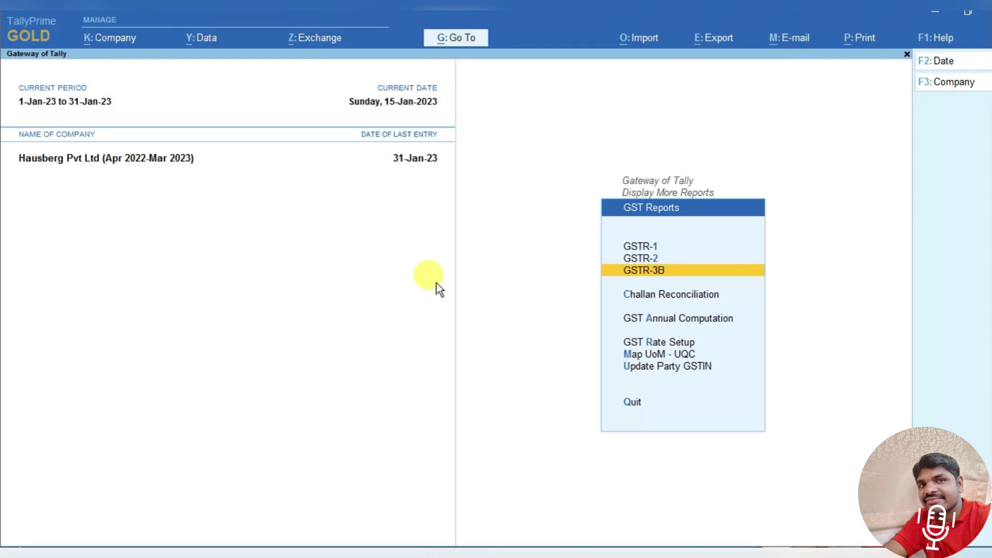
pyautogui.press('Up')
pyautogui.press('Up')
pyautogui.press('Down')
pyautogui.press('Down')
pyautogui.press('Down')
pyautogui.press('Up')
pyautogui.press('Up')
pyautogui.press('Up')
pyautogui.press('Return')
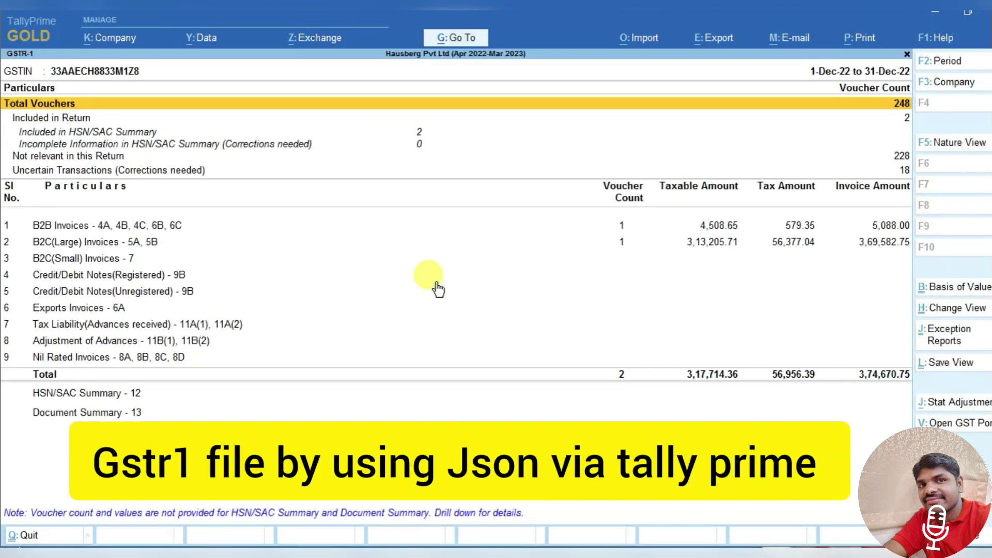
# Step: Change the GSTR-1 report period to January, entering "jan" as both the start and end date
pyautogui.press('F2')
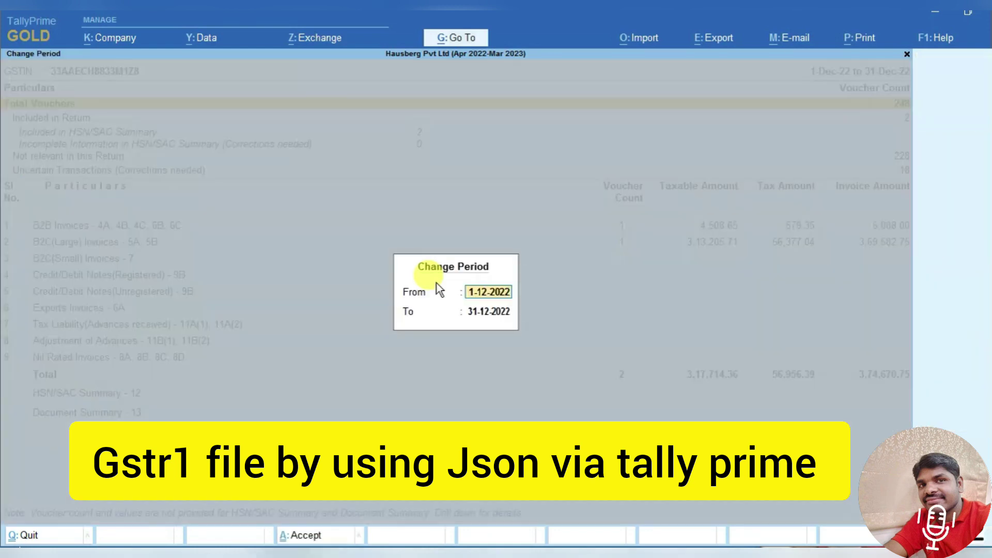
pyautogui.write('jan')
pyautogui.press('Return')
pyautogui.write('jan')
pyautogui.press('Return')
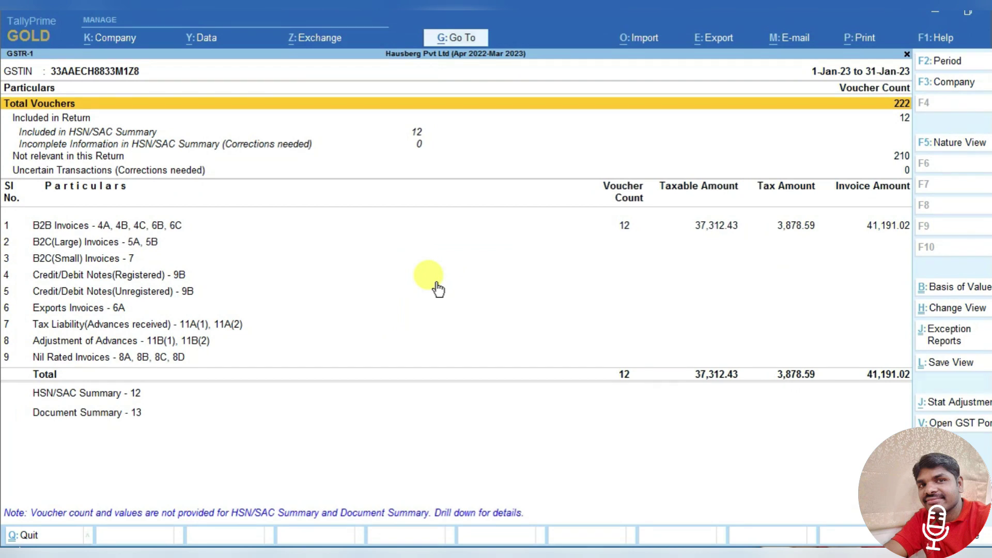
# Step: Review the GSTR-1 voucher summary rows and the return sections from B2B Invoices through Nil Rated Invoices
pyautogui.press('Down')
pyautogui.press('Down')
pyautogui.press('Down')
pyautogui.press('Down')
pyautogui.press('Down')
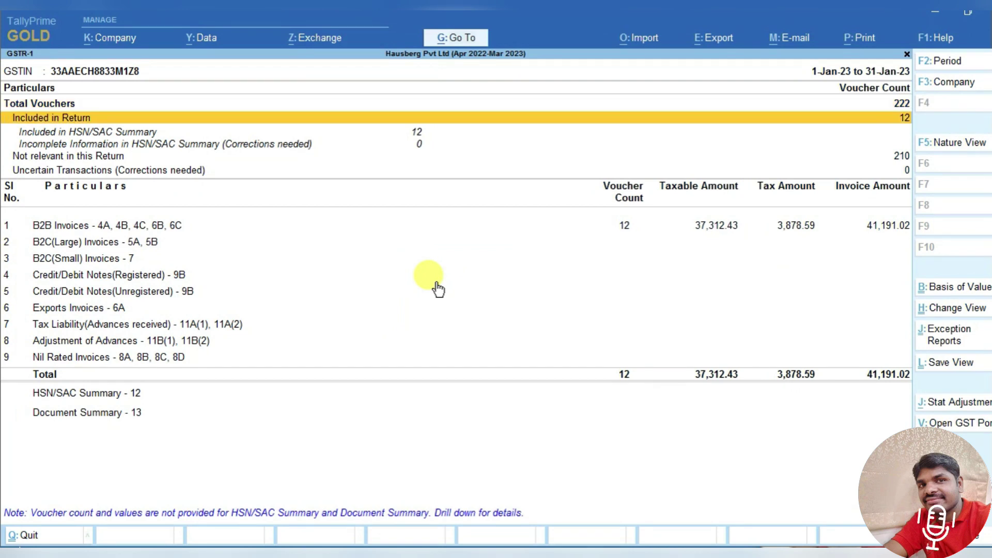
pyautogui.press('Down')
pyautogui.press('Up')
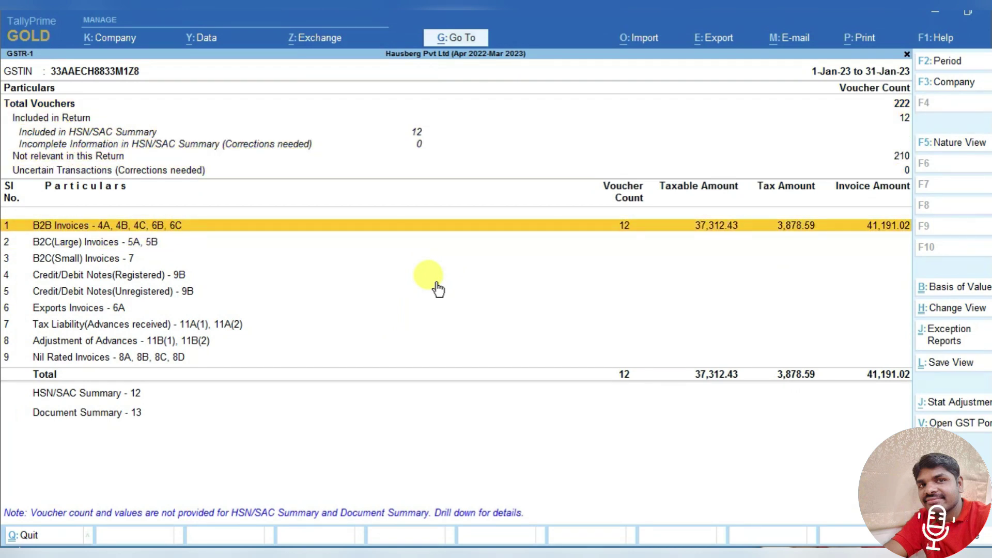
pyautogui.press('Down')
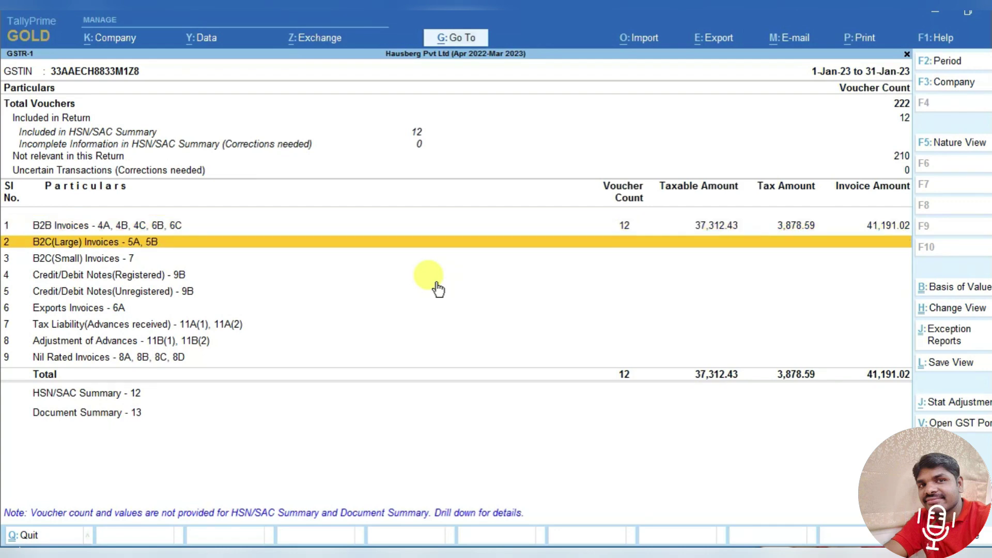
pyautogui.press('Down')
pyautogui.press('Down')
pyautogui.press('Down')
pyautogui.press('Down')
pyautogui.press('Down')
pyautogui.press('Down')
pyautogui.press('Down')
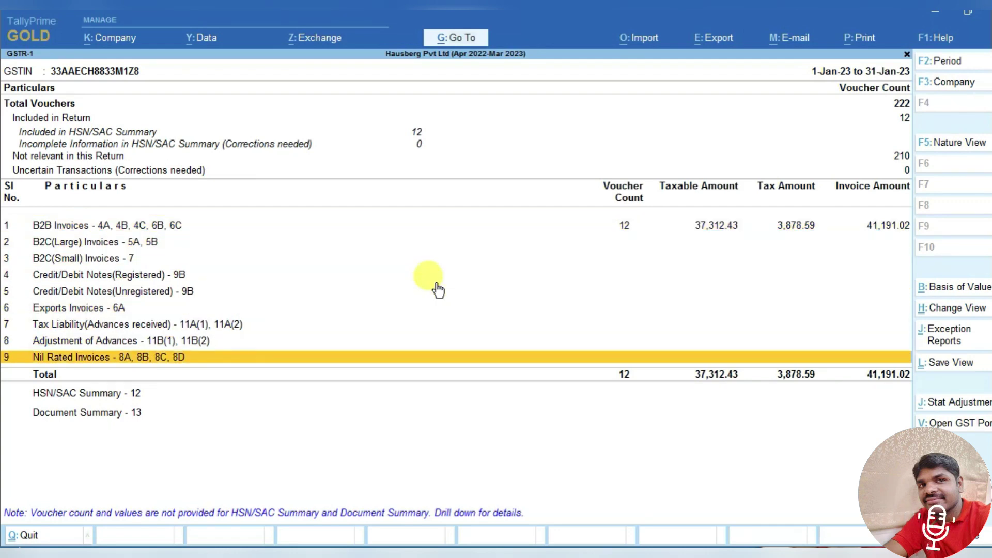
pyautogui.press('Up')
pyautogui.press('Up')
pyautogui.press('Up')
pyautogui.press('Up')
pyautogui.press('Up')
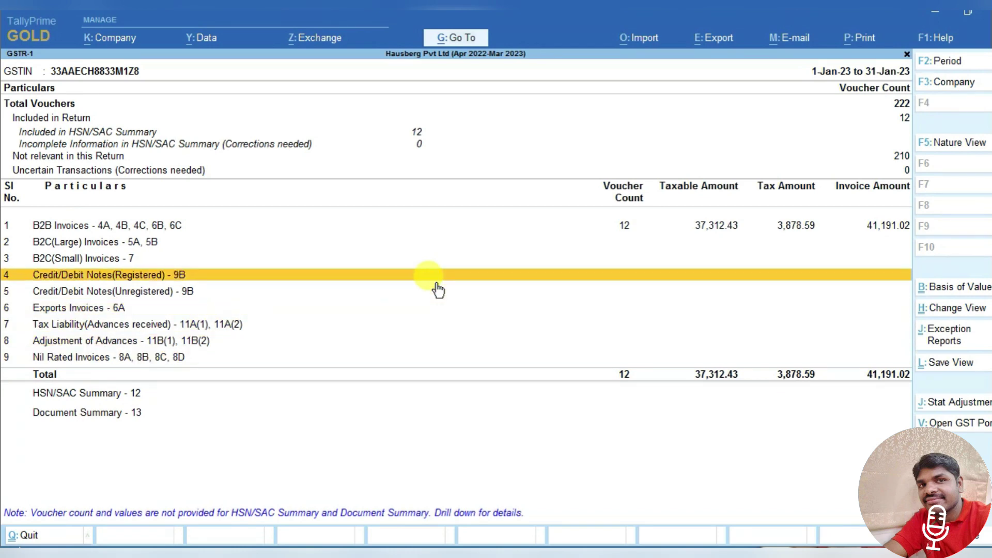
pyautogui.press('Up')
pyautogui.press('Up')
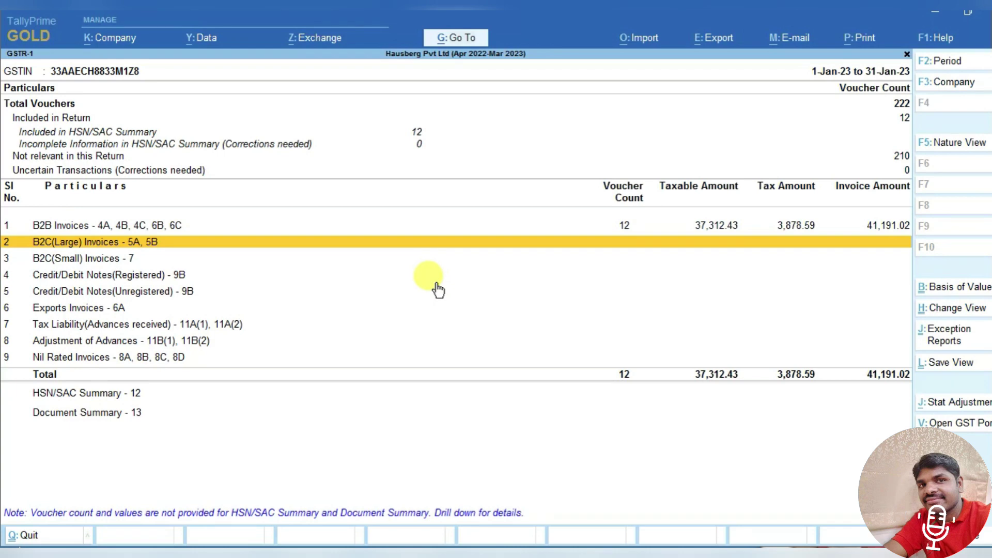
pyautogui.press('Down')
pyautogui.press('Down')
pyautogui.press('Down')
pyautogui.press('Down')
pyautogui.press('Down')
pyautogui.press('Down')
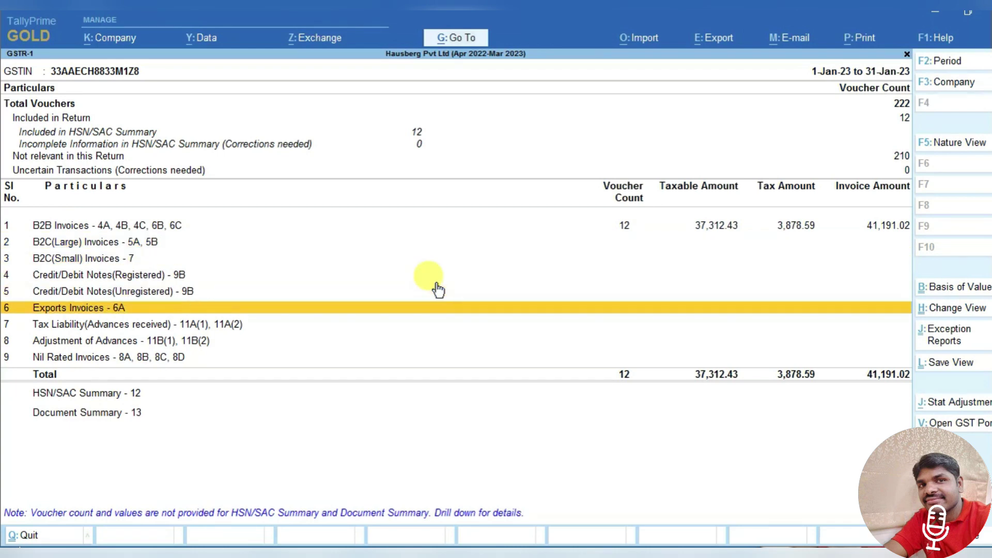
pyautogui.press('Up')
pyautogui.press('Up')
pyautogui.press('Up')
pyautogui.press('Up')
pyautogui.press('Up')
pyautogui.press('Up')
pyautogui.press('Up')
pyautogui.press('Up')
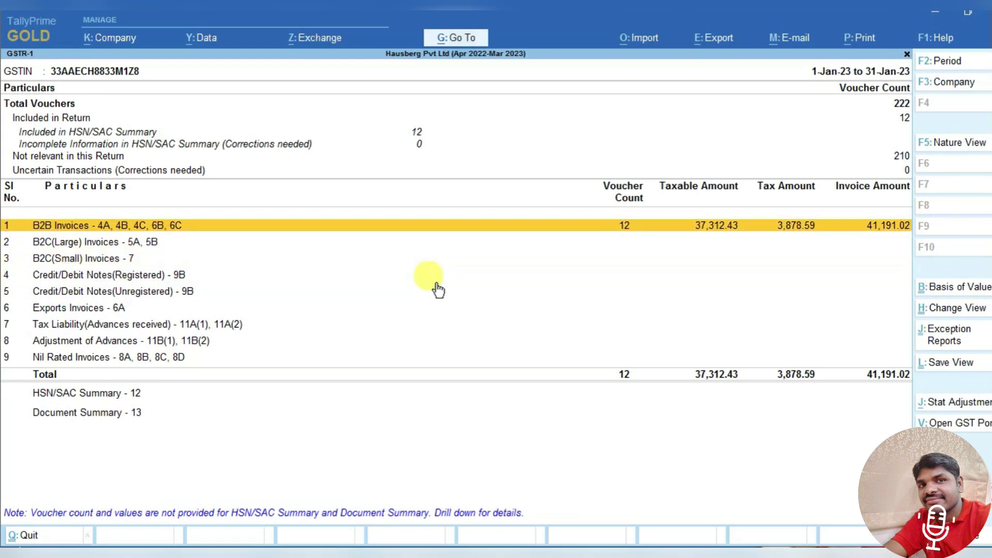
pyautogui.press('Down')
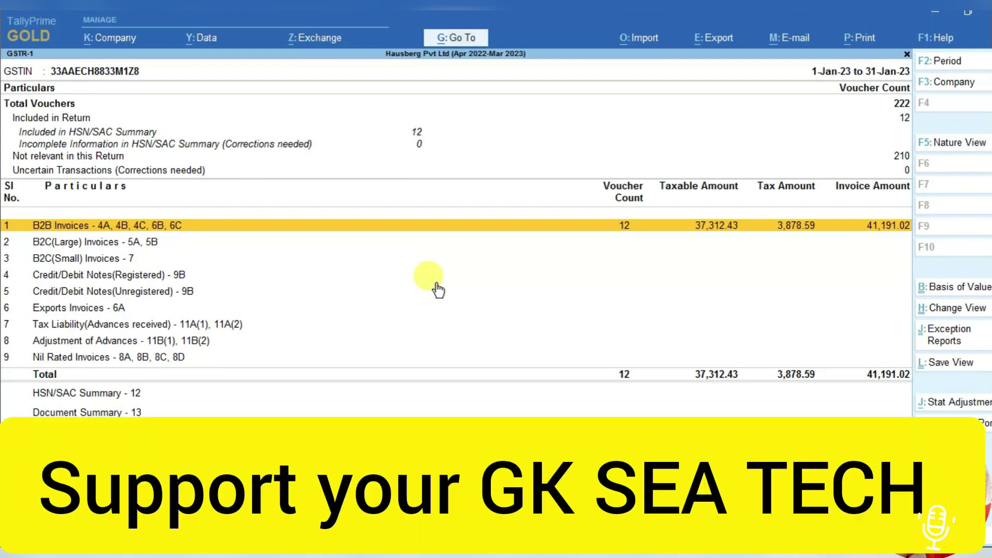
# Step: Drill into the B2B Invoices section, examine each party's GSTIN and tax amounts, and return to the GSTR-1 summary
pyautogui.press('Return')
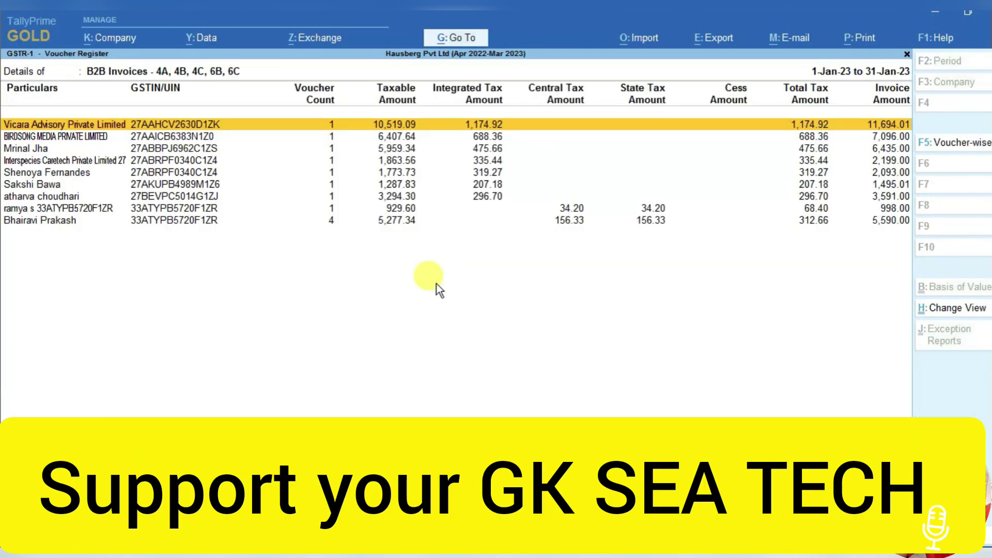
pyautogui.press('Down')
pyautogui.press('Down')
pyautogui.press('Down')
pyautogui.press('Down')
pyautogui.press('Down')
pyautogui.press('Down')
pyautogui.press('Down')
pyautogui.press('Down')
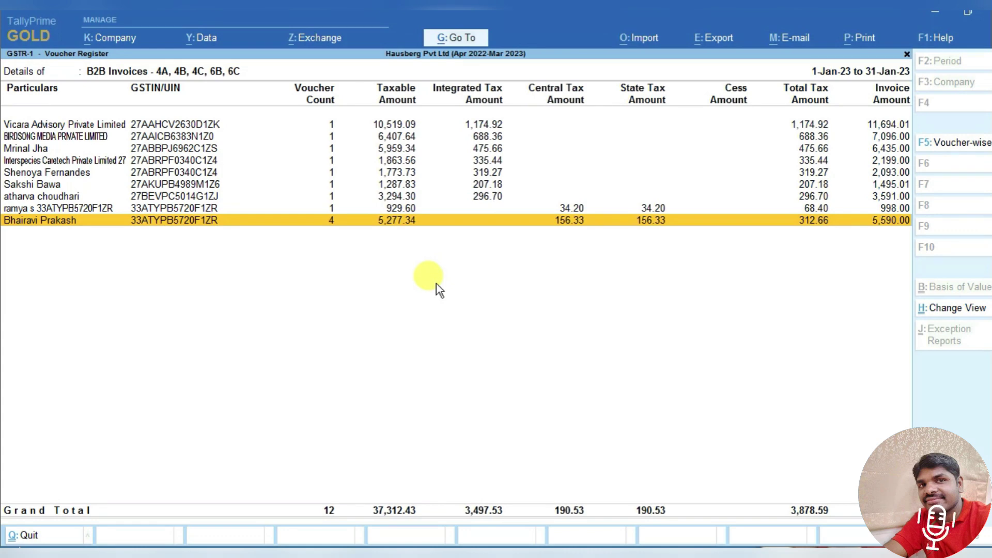
pyautogui.press('Up')
pyautogui.press('Up')
pyautogui.press('Up')
pyautogui.press('Up')
pyautogui.press('Up')
pyautogui.press('Up')
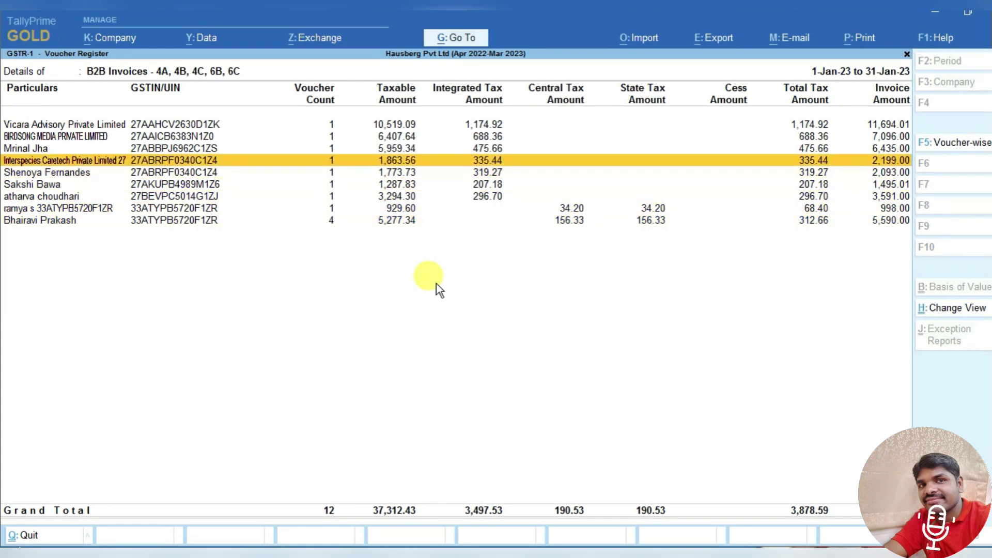
pyautogui.press('Up')
pyautogui.press('Up')
pyautogui.press('Down')
pyautogui.press('Down')
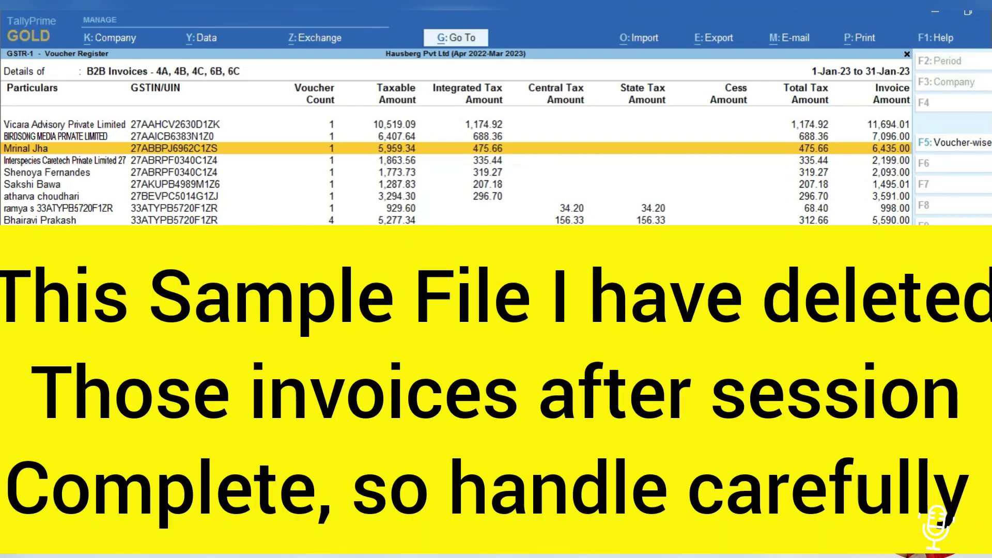
pyautogui.press('Down')
pyautogui.press('Down')
pyautogui.press('Down')
pyautogui.press('Down')
pyautogui.press('Down')
pyautogui.press('Down')
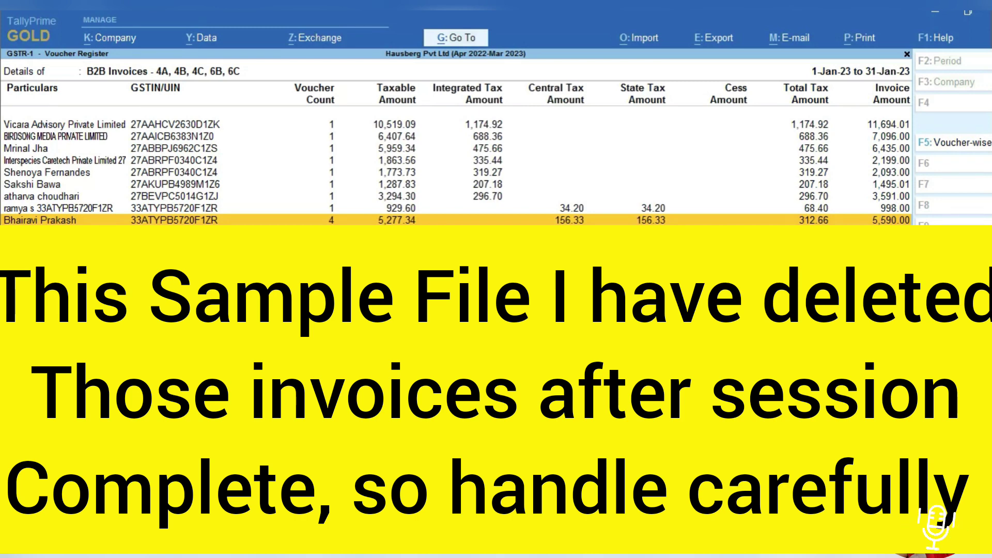
pyautogui.press('Escape')
pyautogui.press('Down')
pyautogui.press('Up')
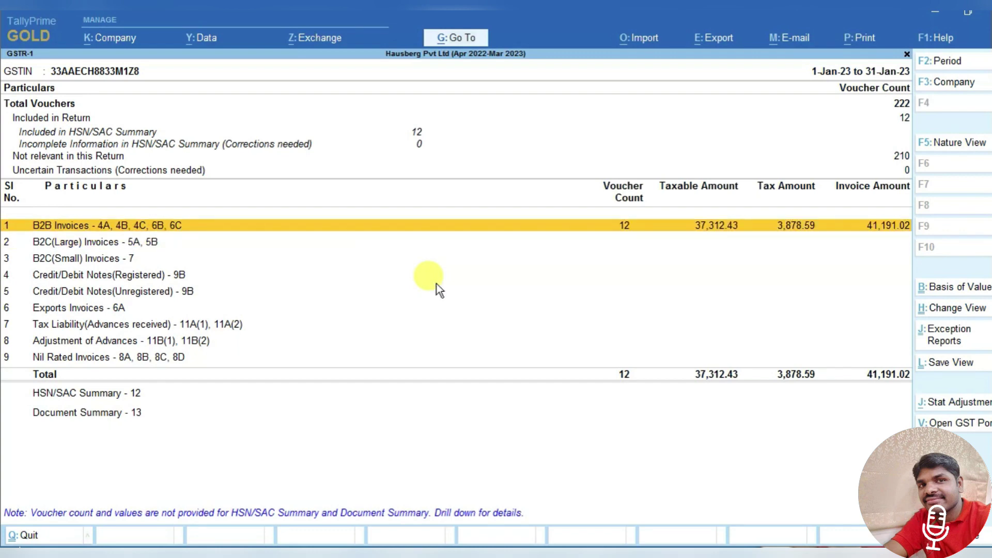
pyautogui.press('Return')
pyautogui.press('Escape')
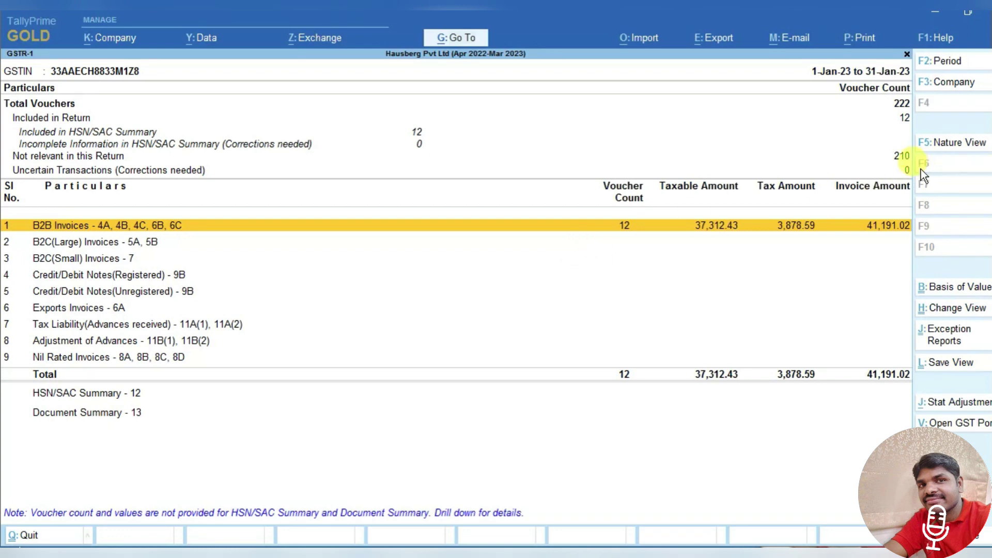
# Step: Check the Included in Return and Uncertain Transactions rows, and look once more at the B2B Invoices details
pyautogui.click(904, 120)
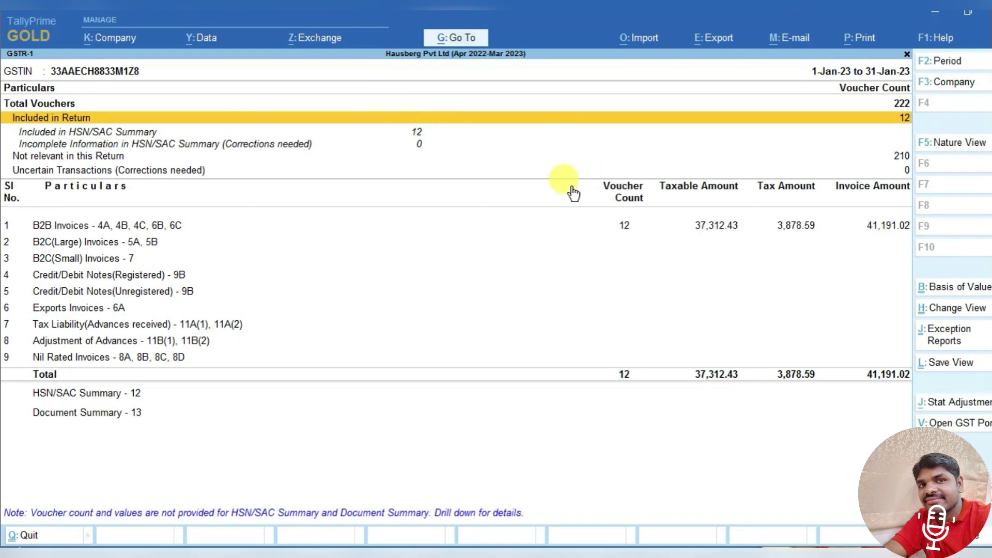
pyautogui.click(186, 170)
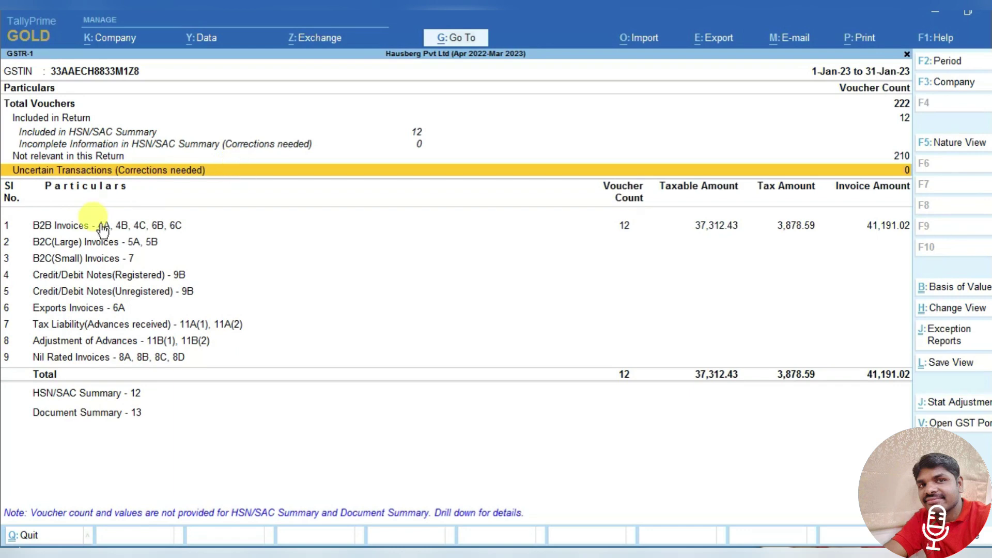
pyautogui.click(121, 229)
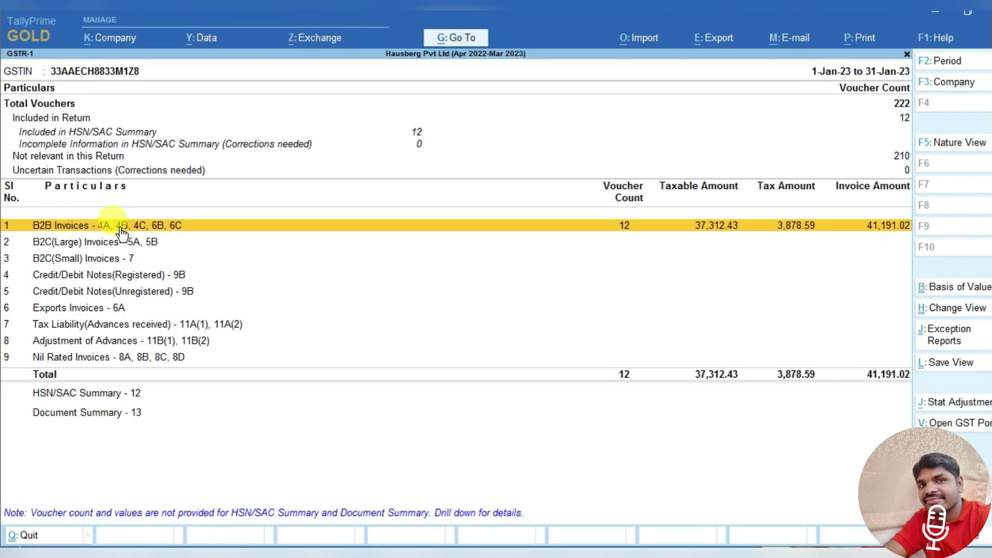
pyautogui.click(121, 229)
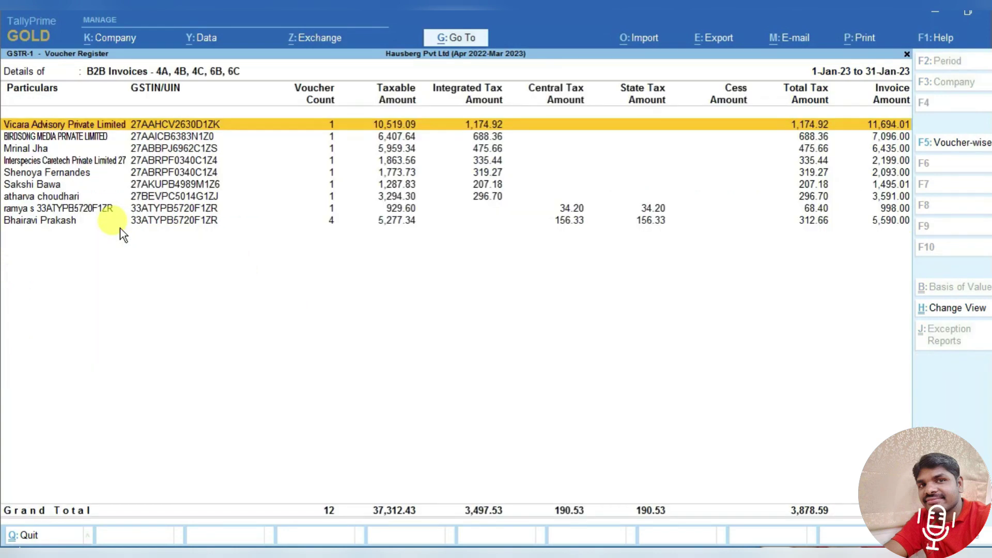
pyautogui.press('Escape')
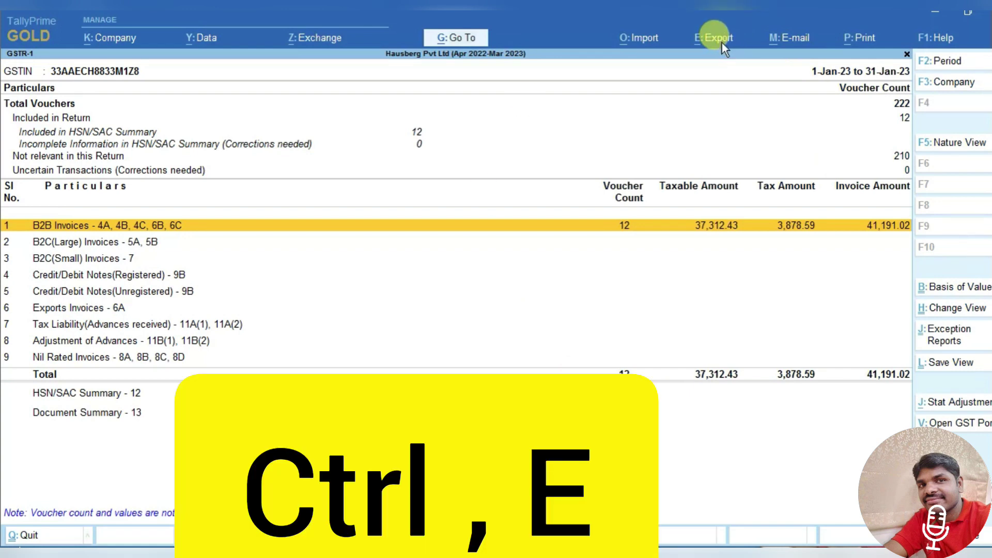
# Step: Start an E-Return export of GSTR-1 with JSON (Data Interchange) as the file format
pyautogui.click(722, 45)
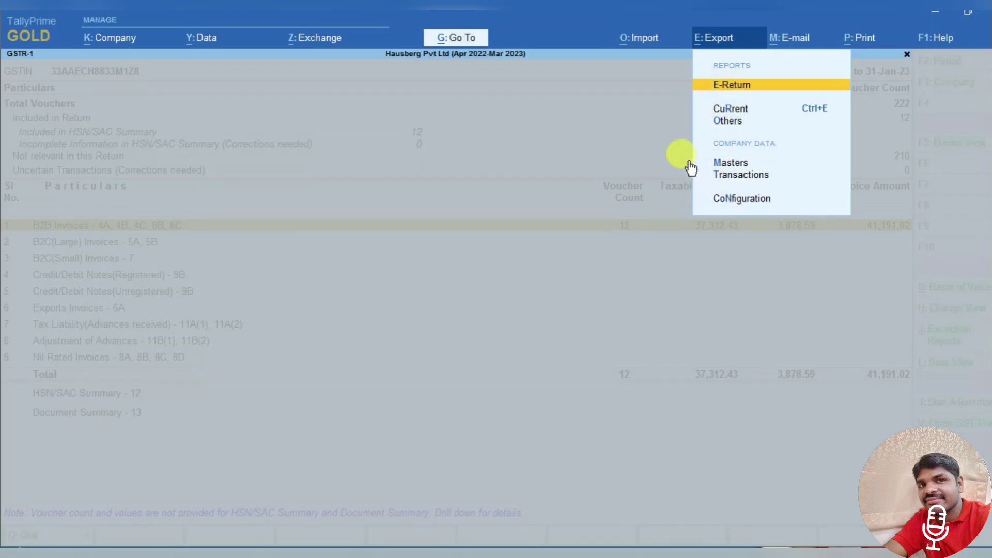
pyautogui.click(736, 86)
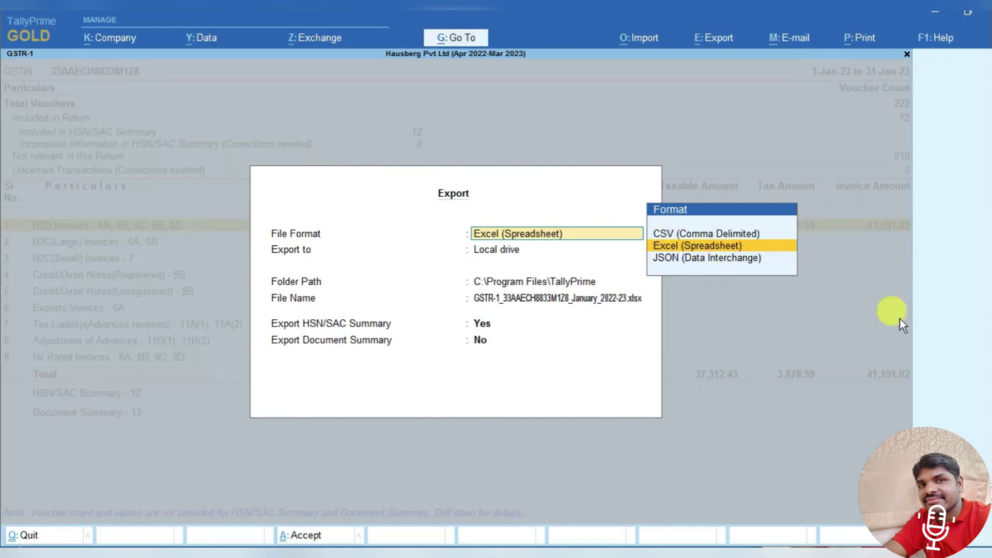
pyautogui.press('Down')
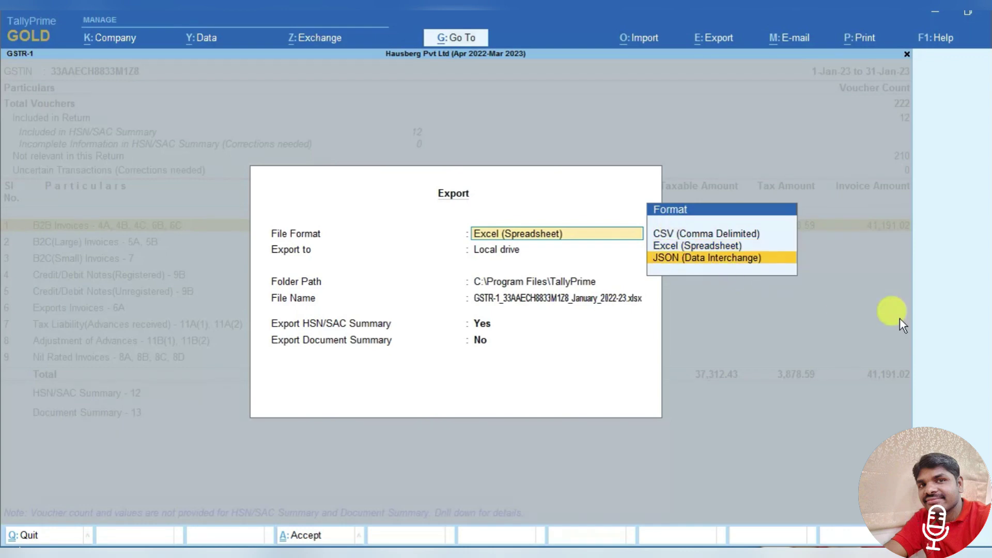
pyautogui.press('Return')
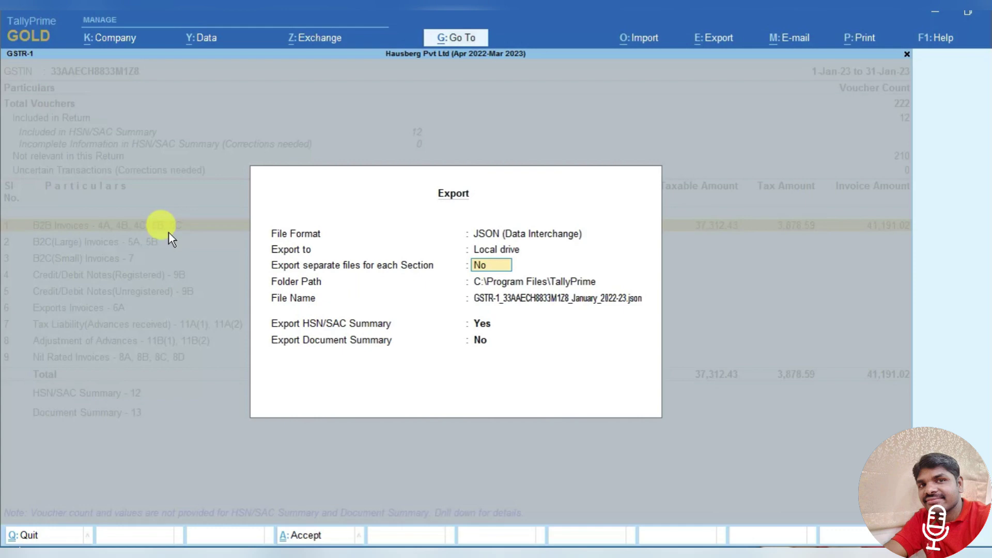
# Step: Exclude the HSN/SAC Summary from the export and send the single JSON file to the C:\Program Files\TallyPrime folder
pyautogui.press('Return')
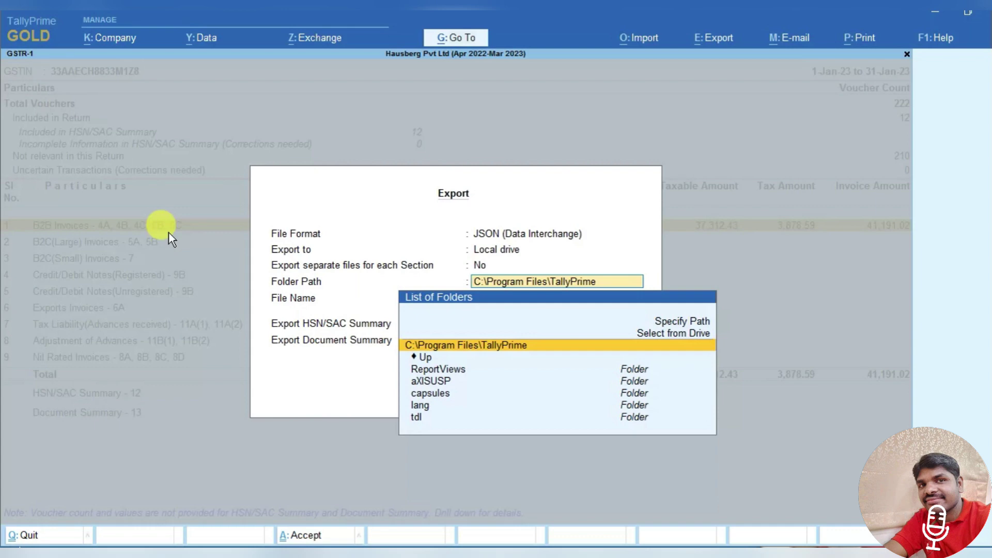
pyautogui.press('Return')
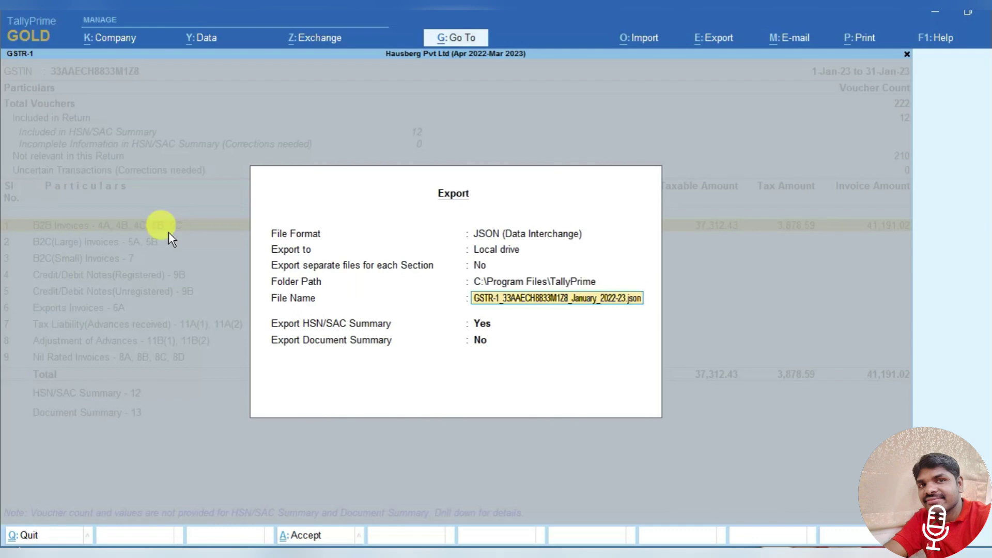
pyautogui.press('Return')
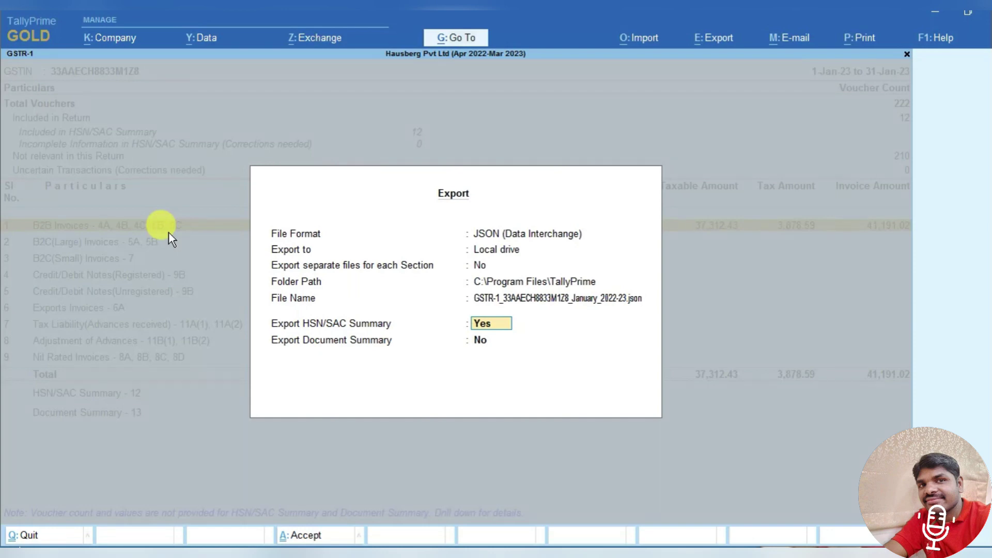
pyautogui.press('Return')
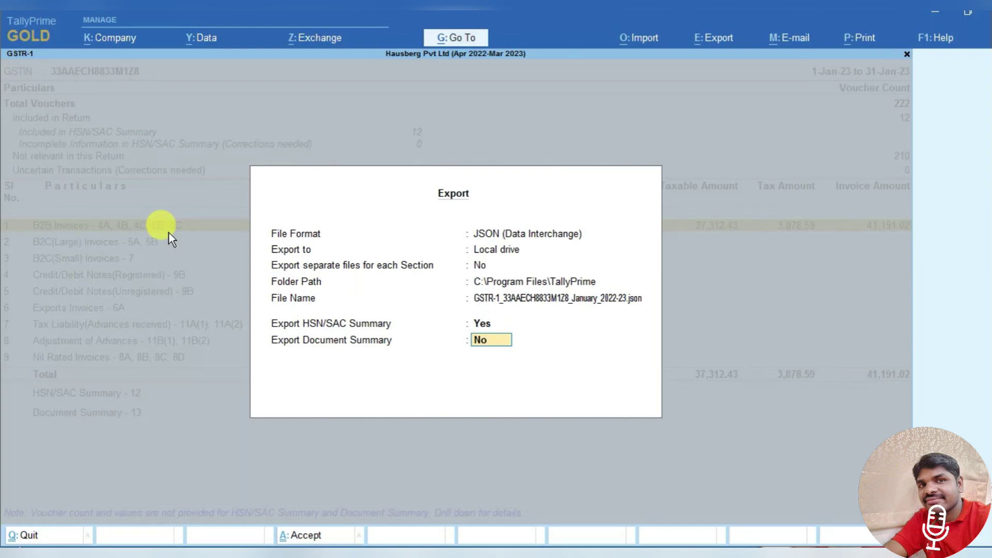
pyautogui.press('Up')
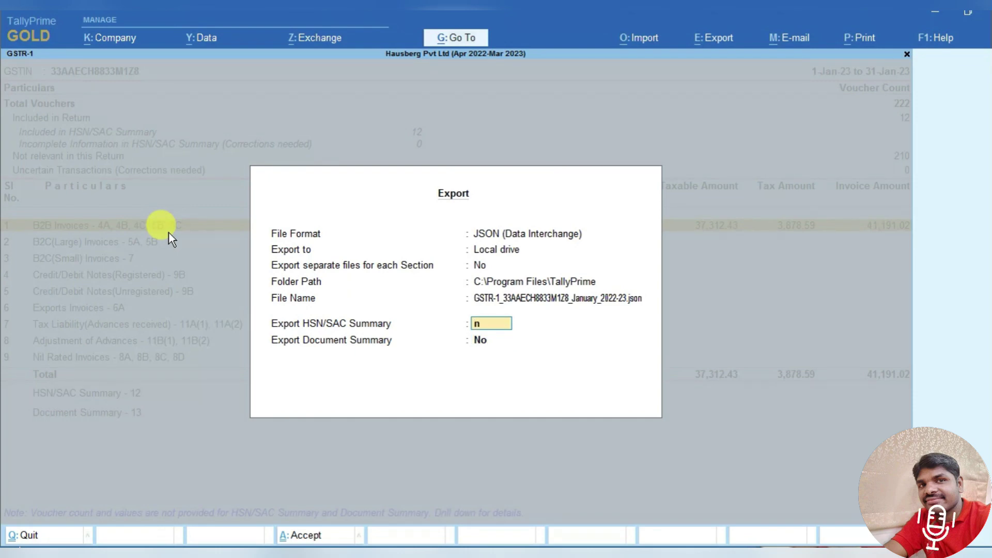
pyautogui.press('Return')
pyautogui.write('n')
pyautogui.press('Return')
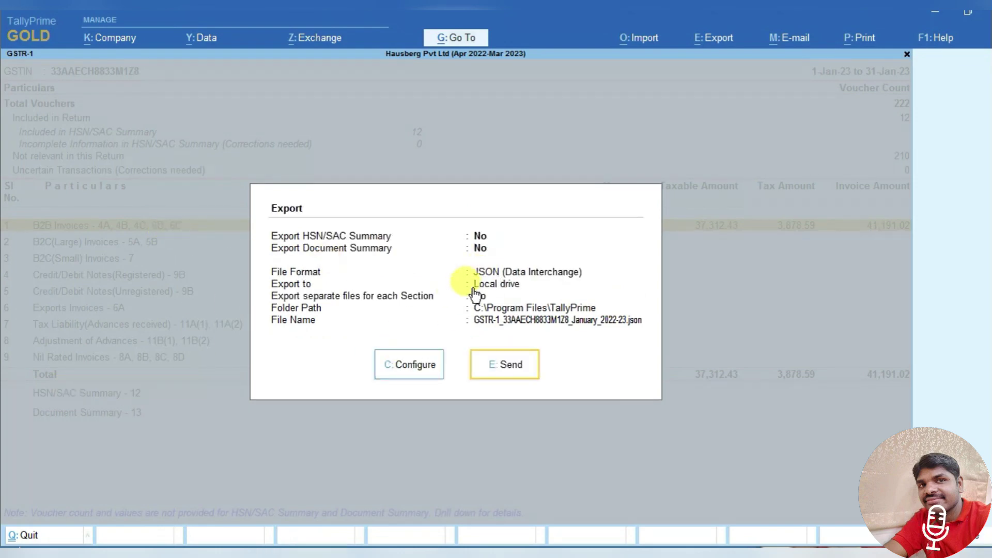
pyautogui.click(502, 366)
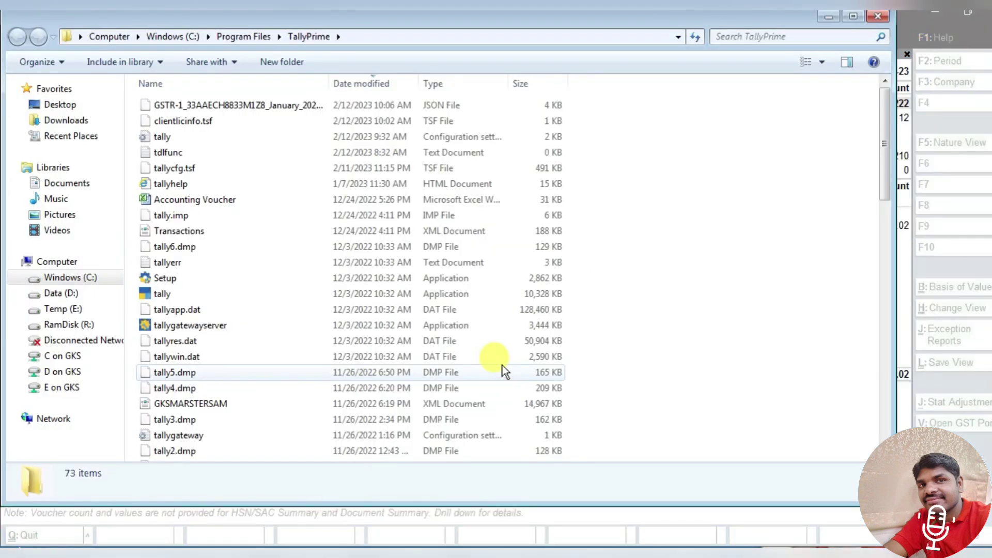
# Step: Copy the folder path of the exported GSTR-1 JSON file and minimize the folder window
pyautogui.click(191, 108)
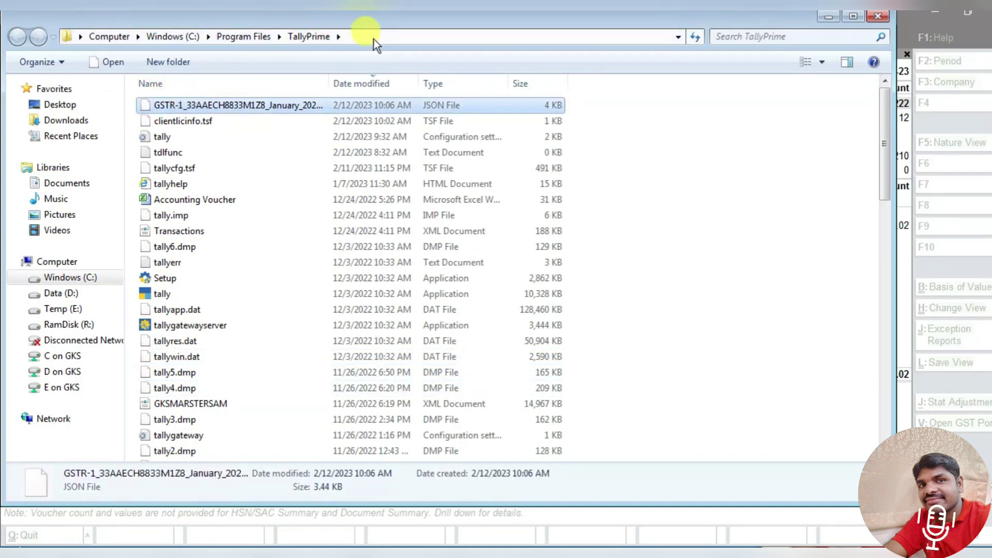
pyautogui.click(390, 40)
pyautogui.hotkey('ctrl', 'c')
pyautogui.moveTo(386, 19); pyautogui.dragTo(420, 85)
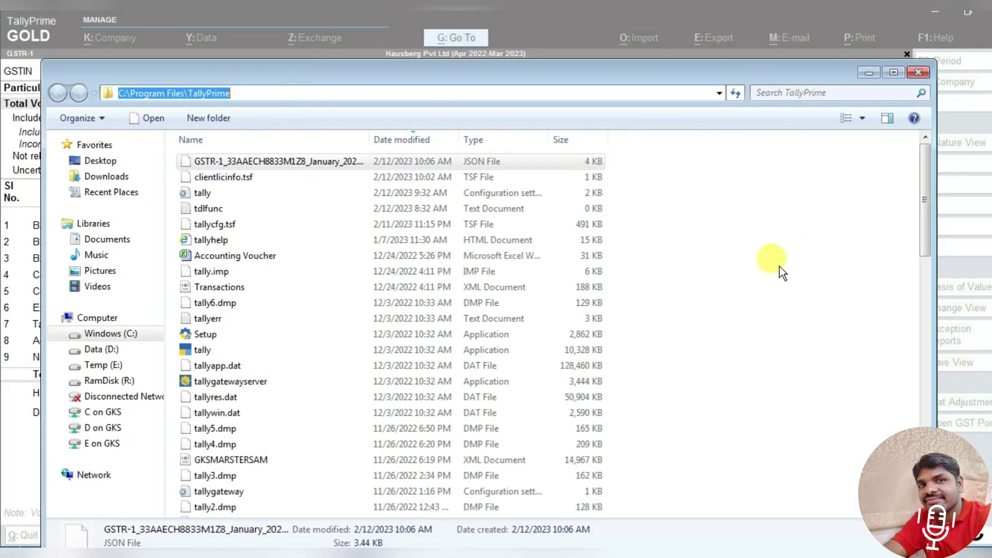
pyautogui.click(692, 232)
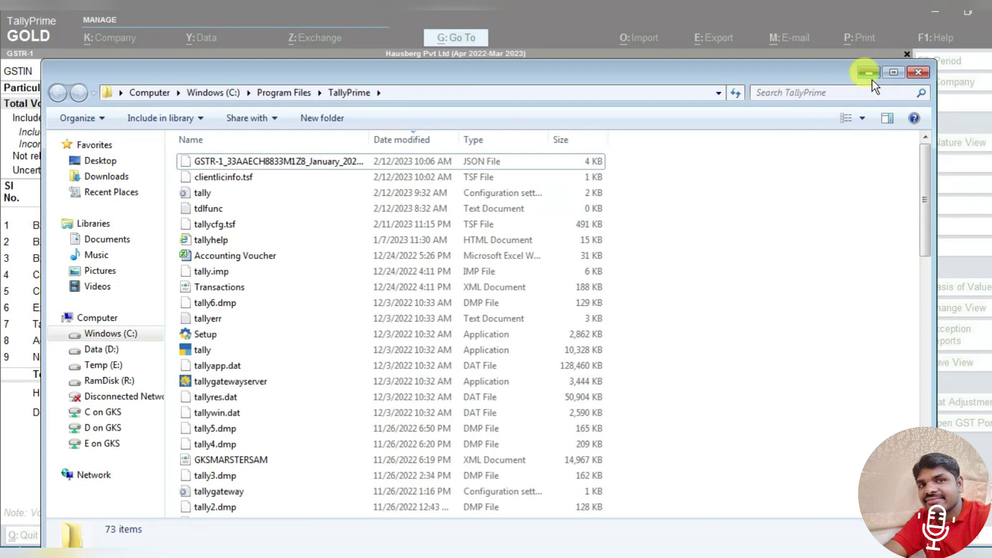
pyautogui.click(870, 75)
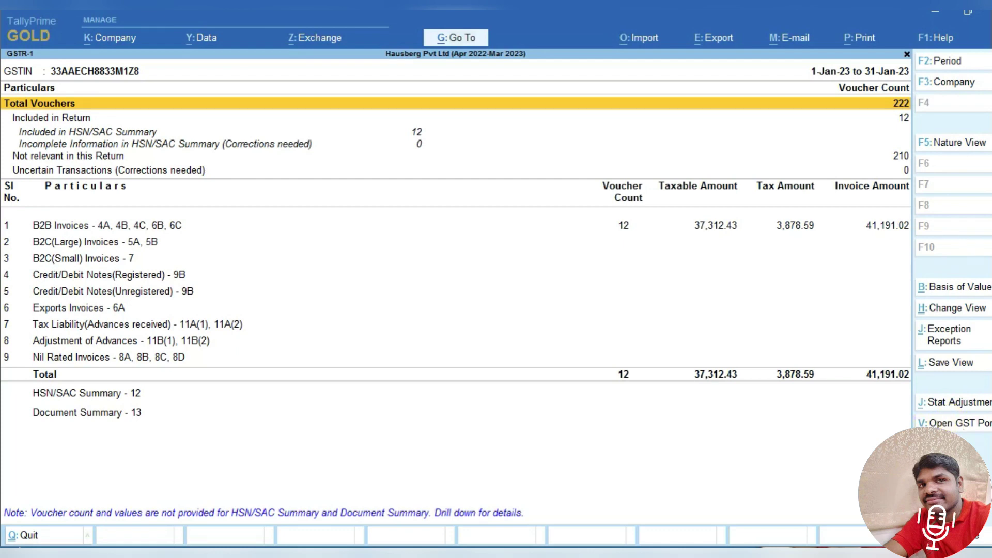
# Step: Open the GST portal in a maximized browser window and go to the Return Dashboard from the welcome page
pyautogui.click(954, 423)
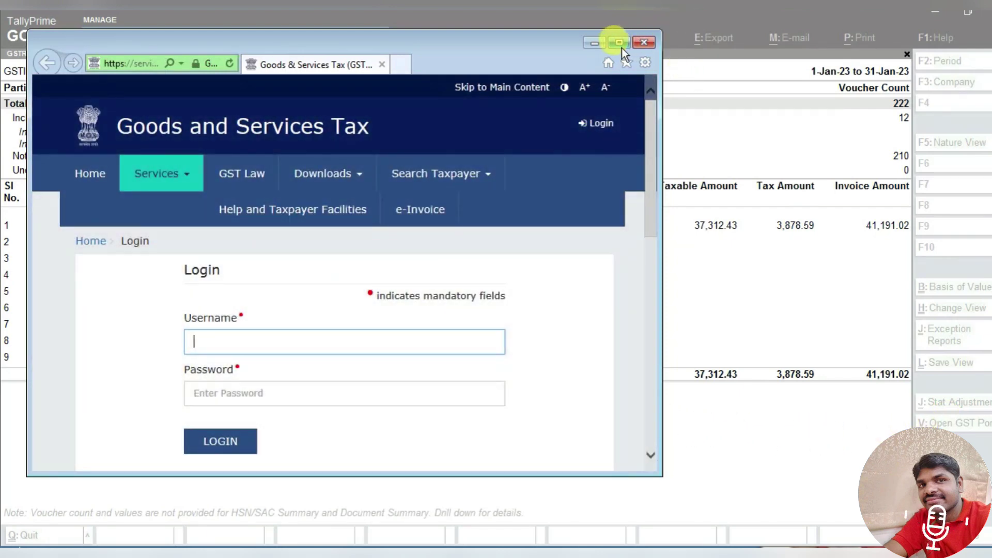
pyautogui.click(619, 43)
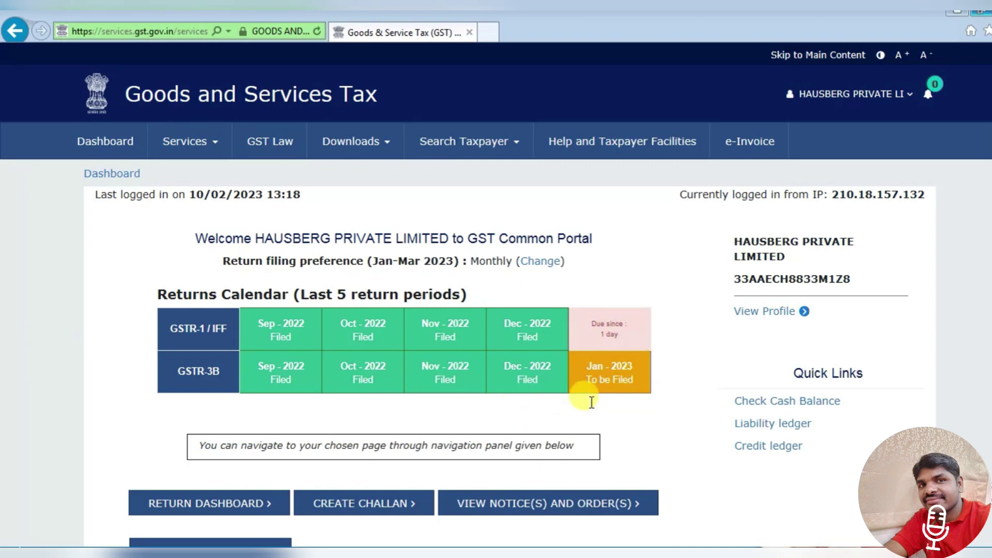
pyautogui.moveTo(624, 327)
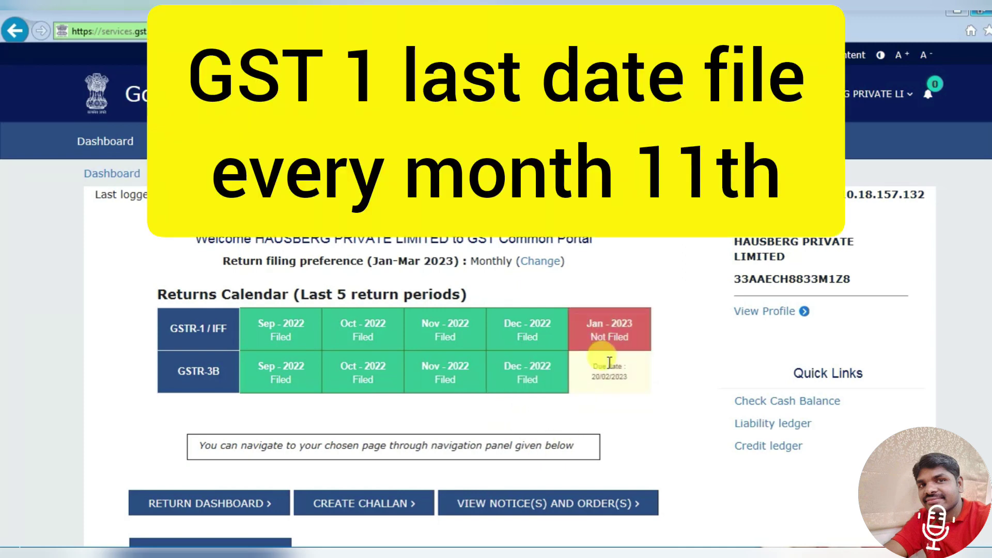
pyautogui.scroll(-3, 607, 362)
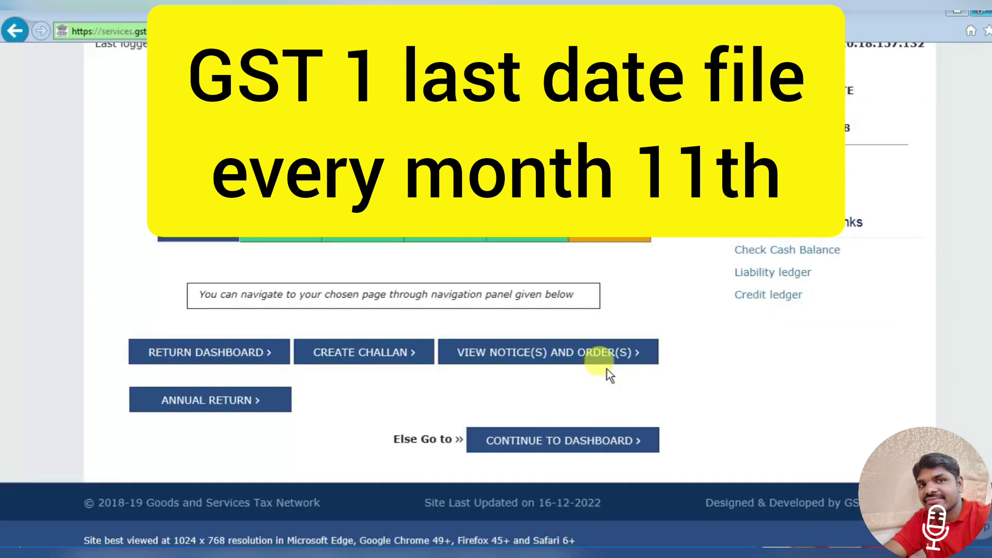
pyautogui.click(244, 352)
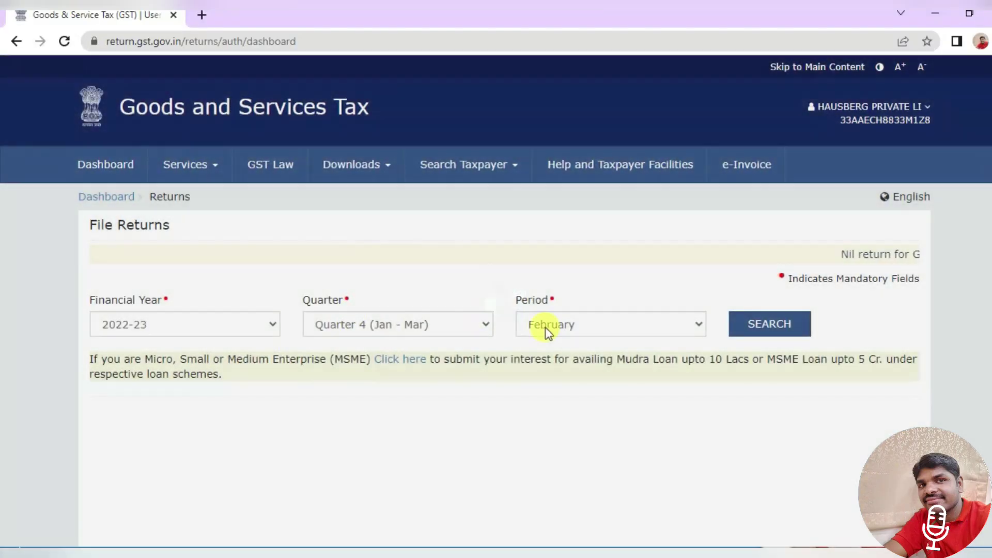
# Step: Search the 2022-23 Quarter 4 returns for January and open GSTR1 for online preparation
pyautogui.click(591, 331)
pyautogui.click(585, 343)
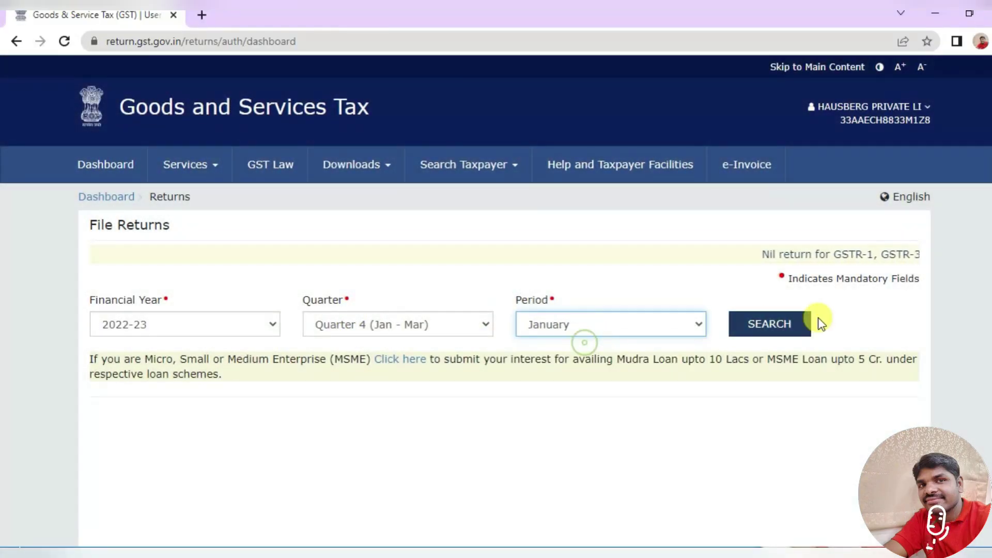
pyautogui.click(755, 320)
pyautogui.scroll(-5, 103, 238)
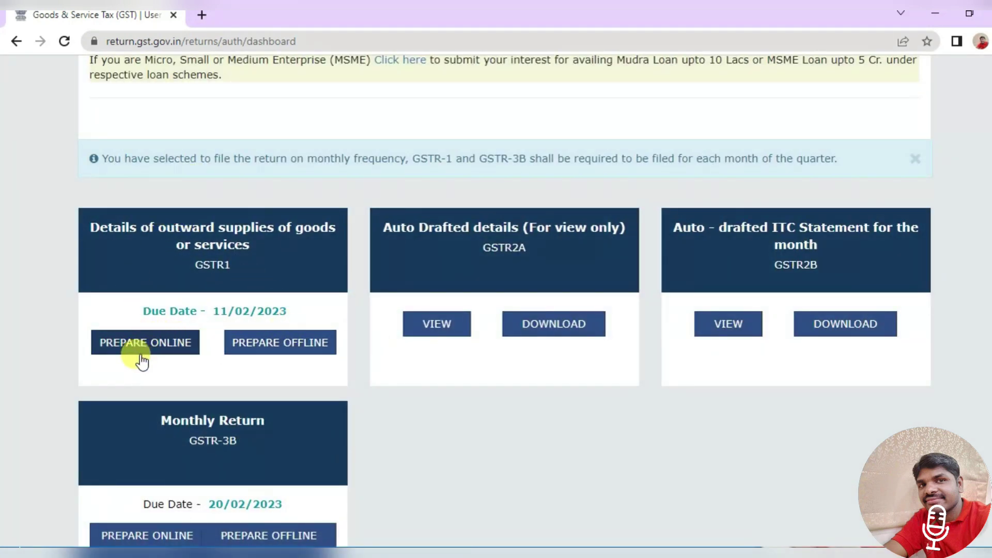
pyautogui.click(239, 266)
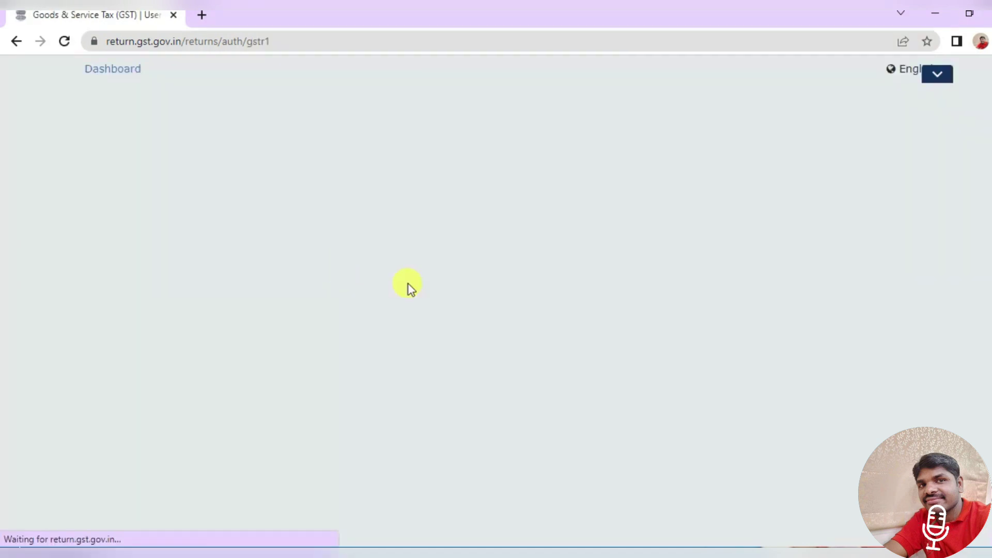
# Step: Look at the B2B, SEZ, DE Invoices section and its blank add-record form, and return to the GSTR-1 page
pyautogui.scroll(-5, 499, 310)
pyautogui.scroll(-2, 499, 308)
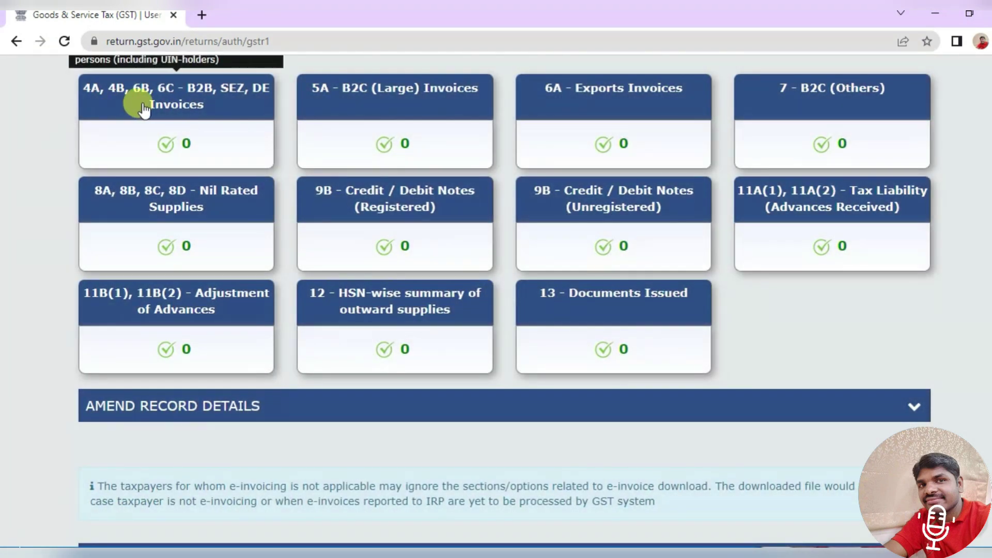
pyautogui.click(173, 101)
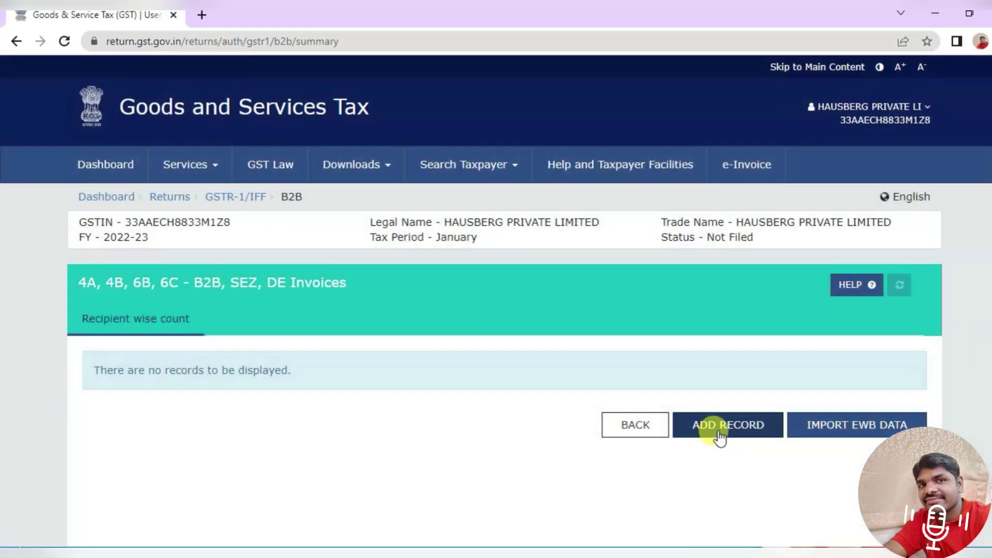
pyautogui.click(719, 432)
pyautogui.scroll(-5, 410, 342)
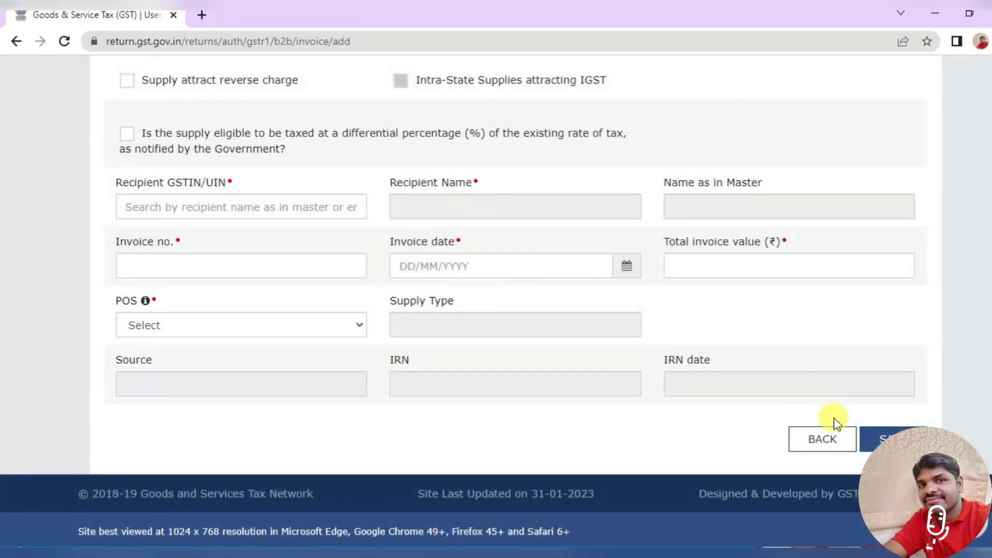
pyautogui.click(822, 437)
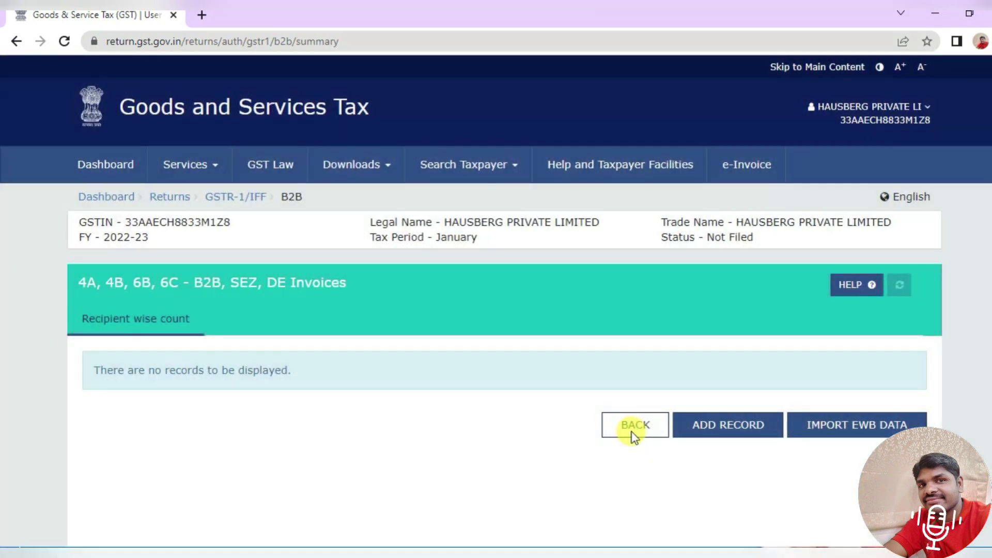
pyautogui.click(634, 431)
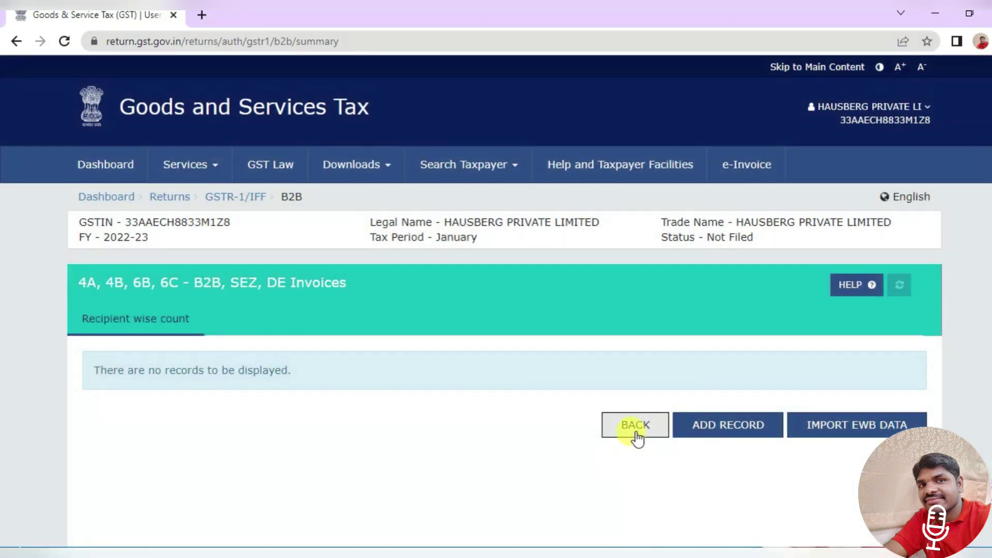
pyautogui.click(639, 435)
# Step: Look over the GSTR-1 record sections down to Documents Issued and go back to the File Returns page
pyautogui.scroll(-3, 451, 307)
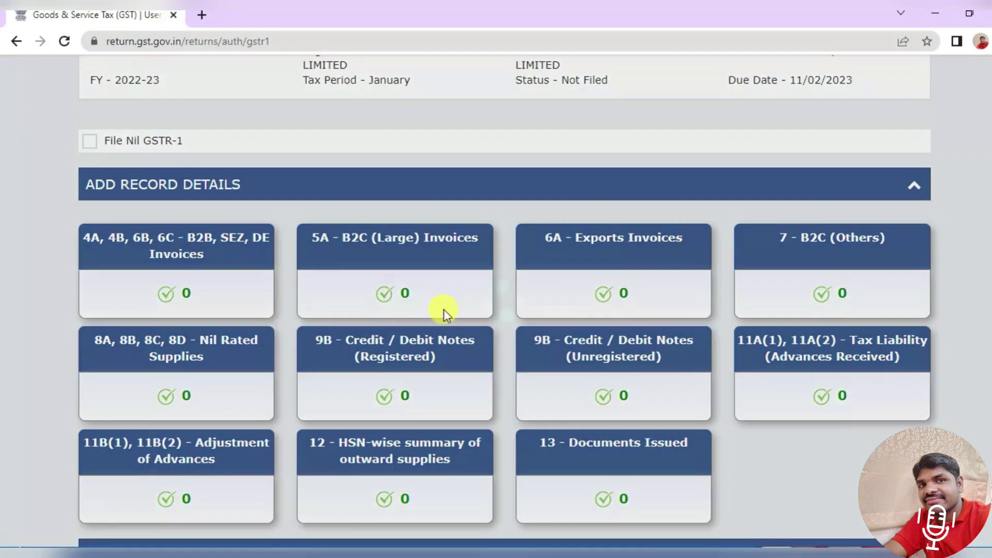
pyautogui.scroll(1, 236, 207)
pyautogui.scroll(-5, 537, 310)
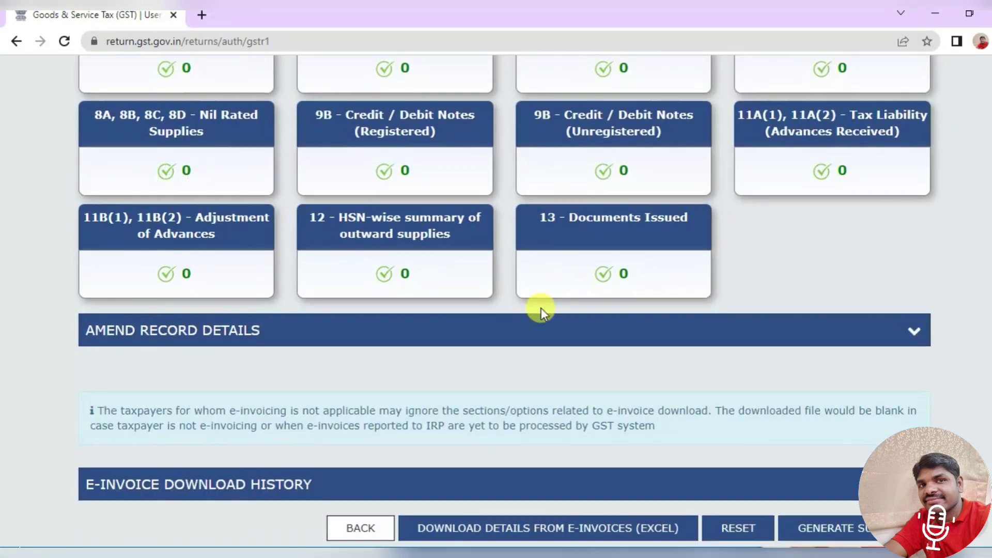
pyautogui.click(376, 440)
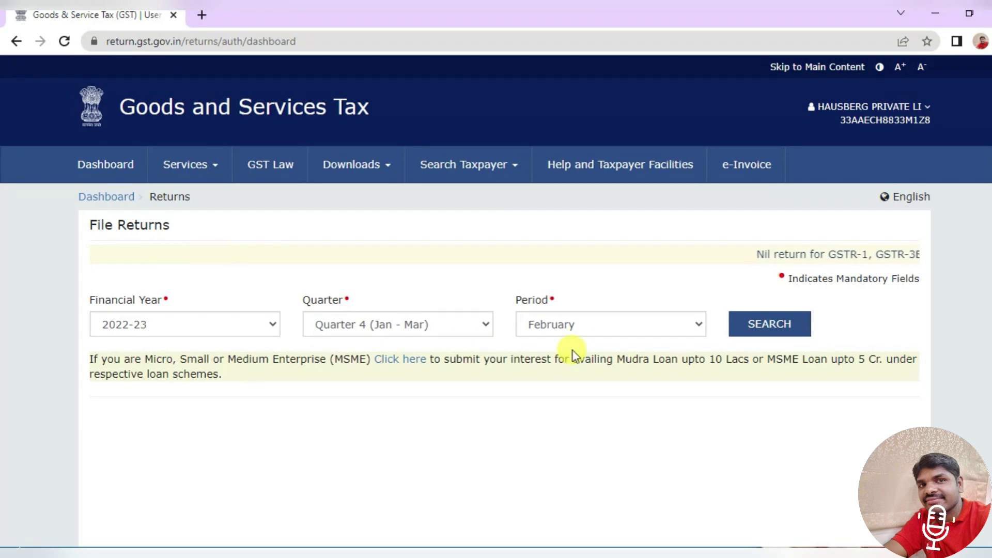
# Step: Search the returns for the January period and open GSTR1 for offline preparation
pyautogui.click(587, 326)
pyautogui.click(575, 344)
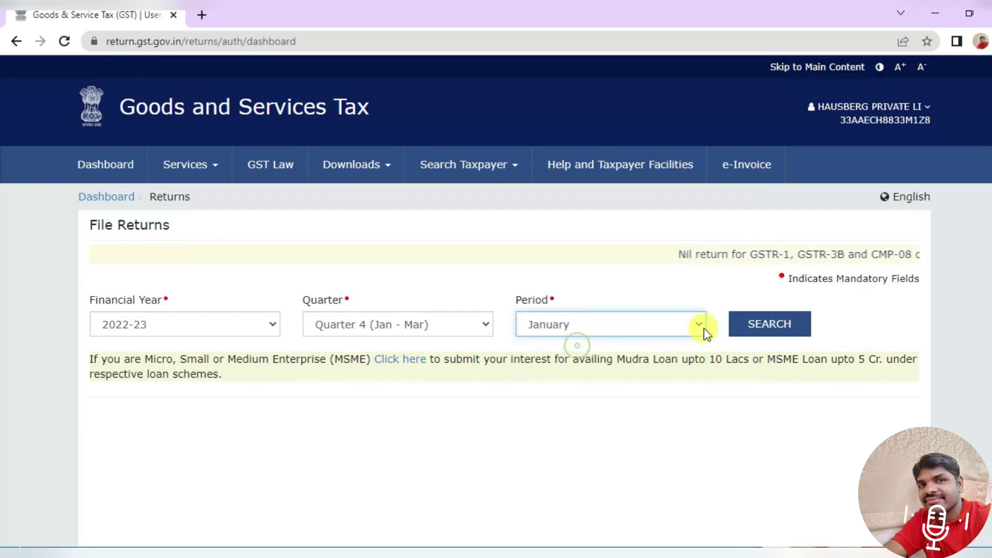
pyautogui.click(742, 326)
pyautogui.scroll(-7, 281, 343)
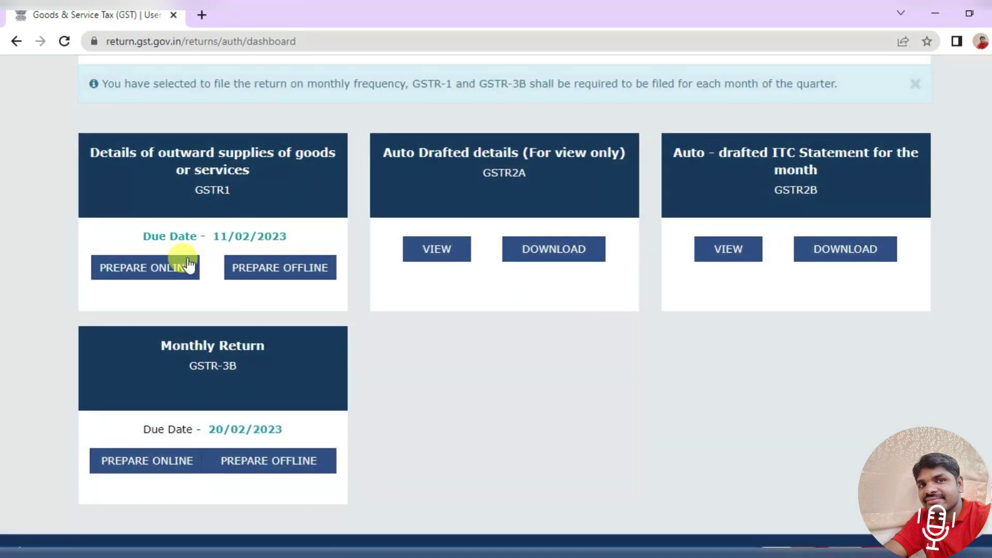
pyautogui.click(292, 271)
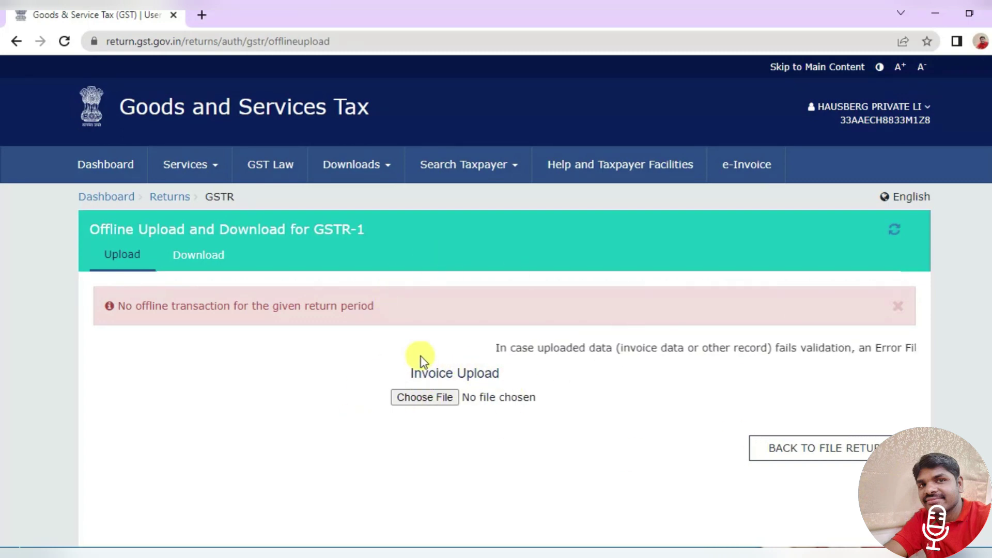
# Step: Try to open the folder C:\Program Files\TallyPrime in the file chooser for the invoice upload
pyautogui.click(425, 398)
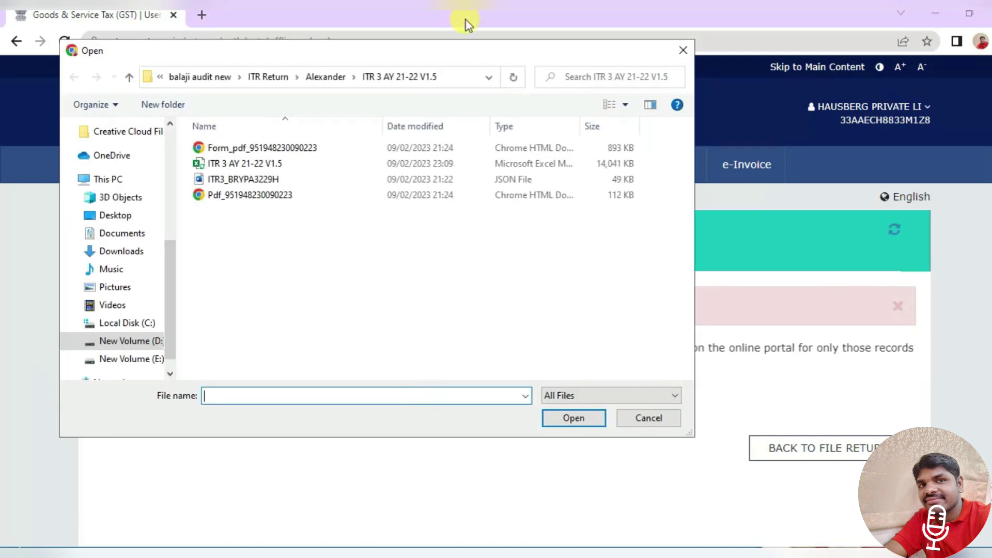
pyautogui.click(456, 78)
pyautogui.hotkey('ctrl', 'v')
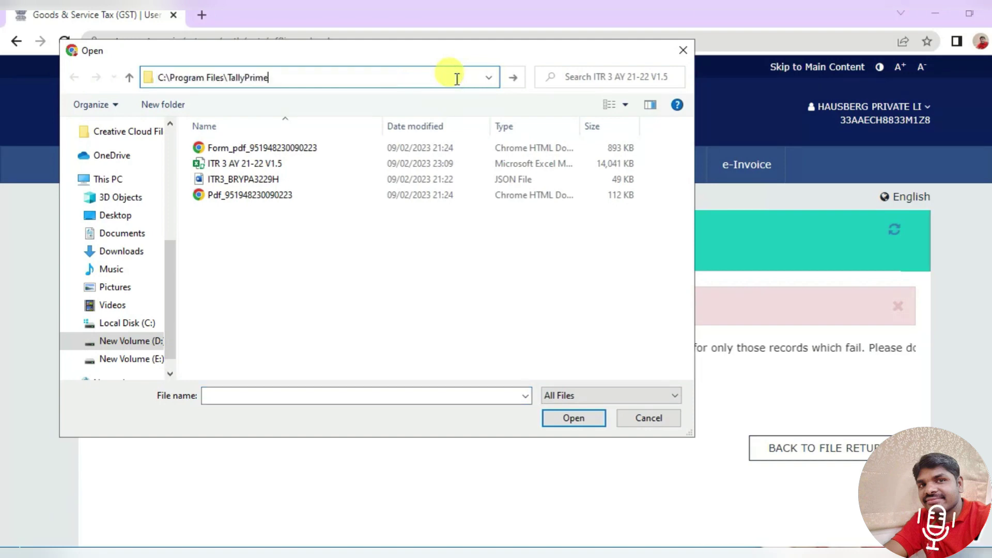
pyautogui.press('Return')
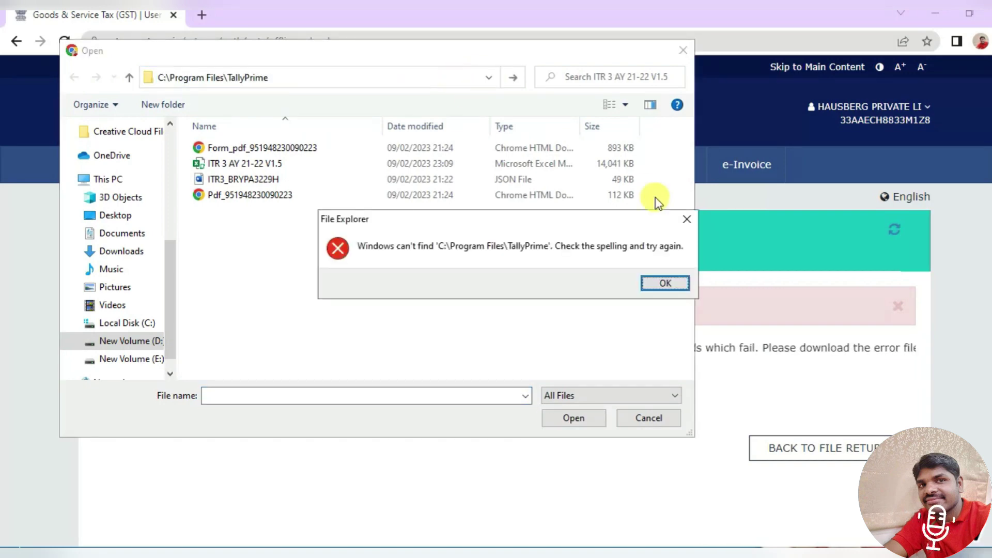
pyautogui.click(664, 282)
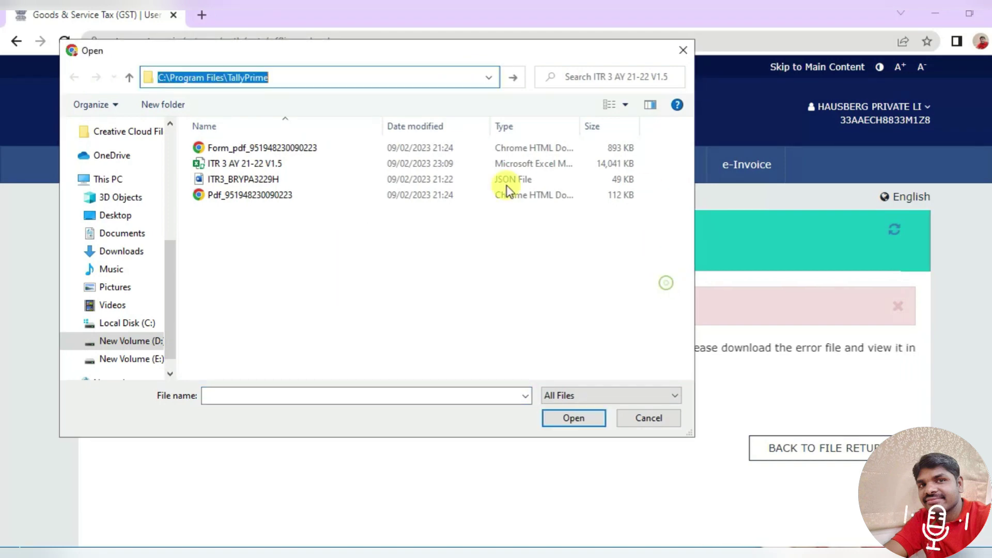
pyautogui.click(302, 79)
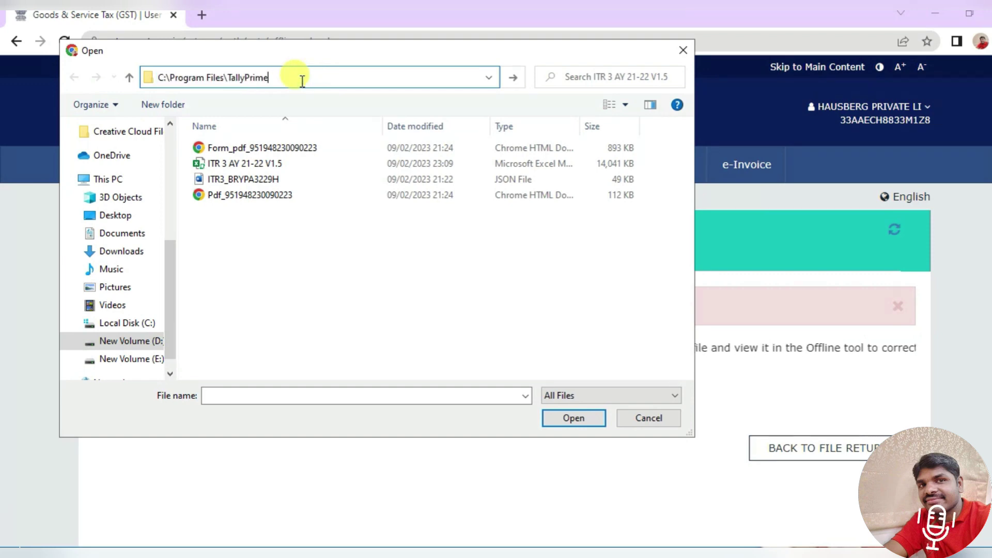
# Step: Switch to the remote TallyPrime folder and select the exported GSTR-1 January JSON file
pyautogui.hotkey('alt', 'Tab')
pyautogui.hotkey('alt', 'Tab')
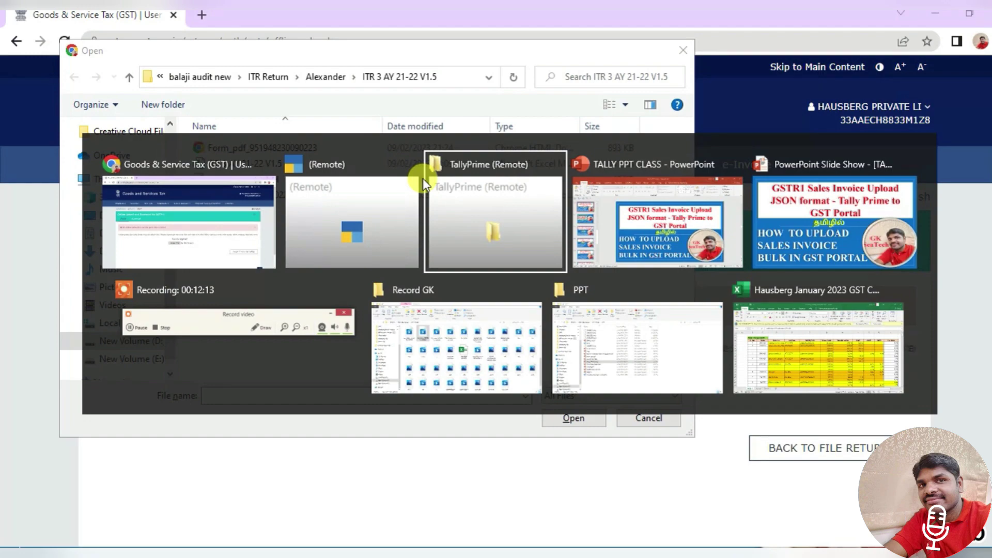
pyautogui.click(423, 178)
pyautogui.click(330, 247)
pyautogui.click(323, 161)
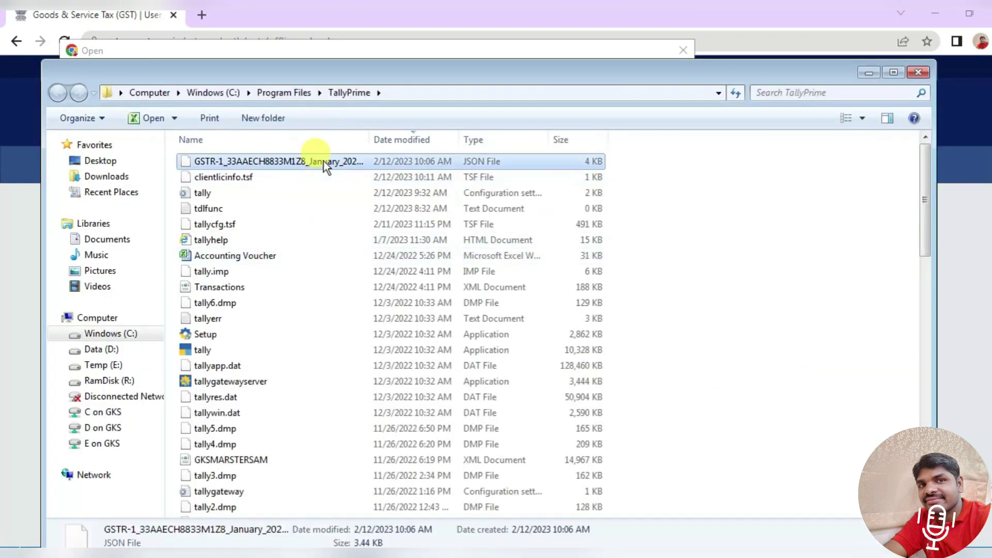
pyautogui.doubleClick(323, 161)
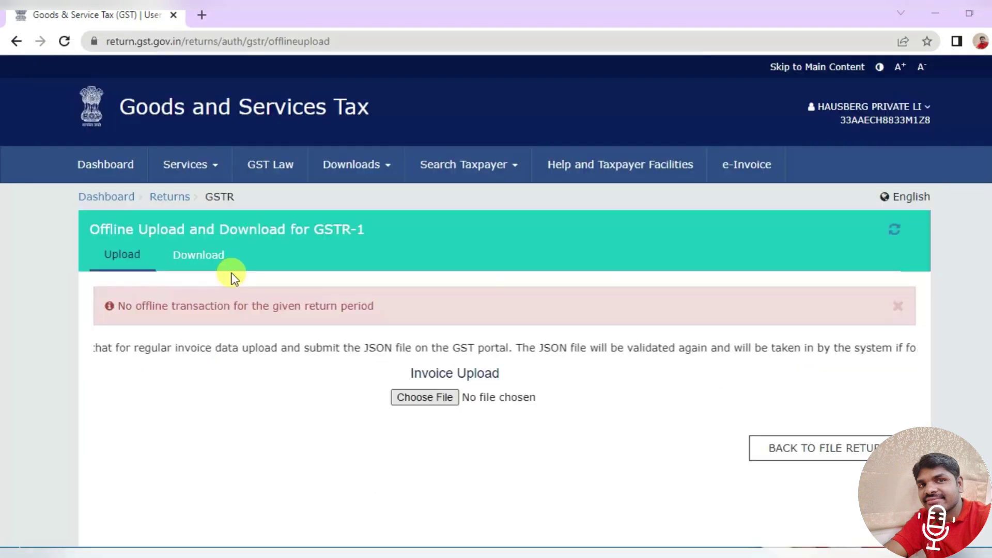
# Step: Go to File Returns, search the 2022-23 Quarter 4 returns for January and open the GSTR1 outward supplies return
pyautogui.scroll(-2, 498, 461)
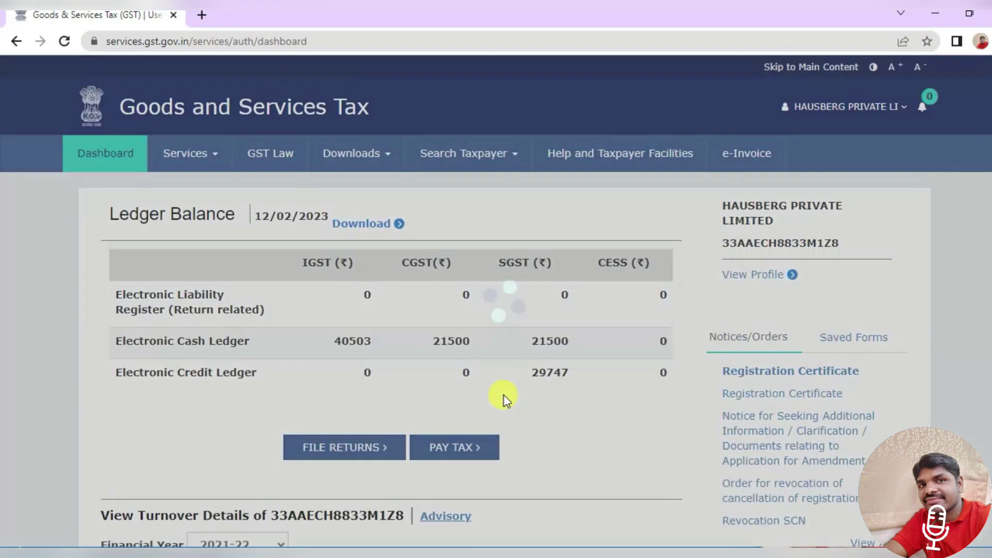
pyautogui.scroll(-3, 504, 397)
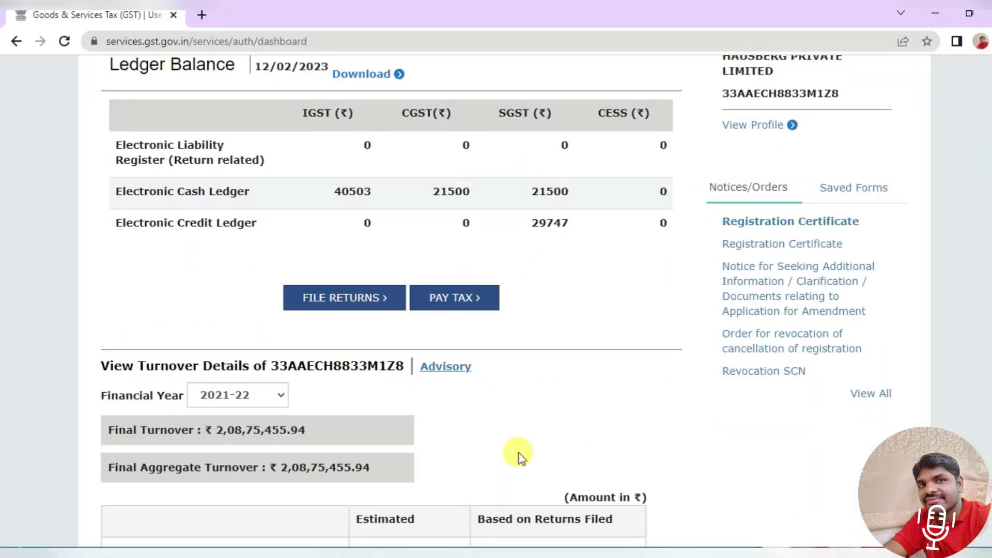
pyautogui.click(337, 305)
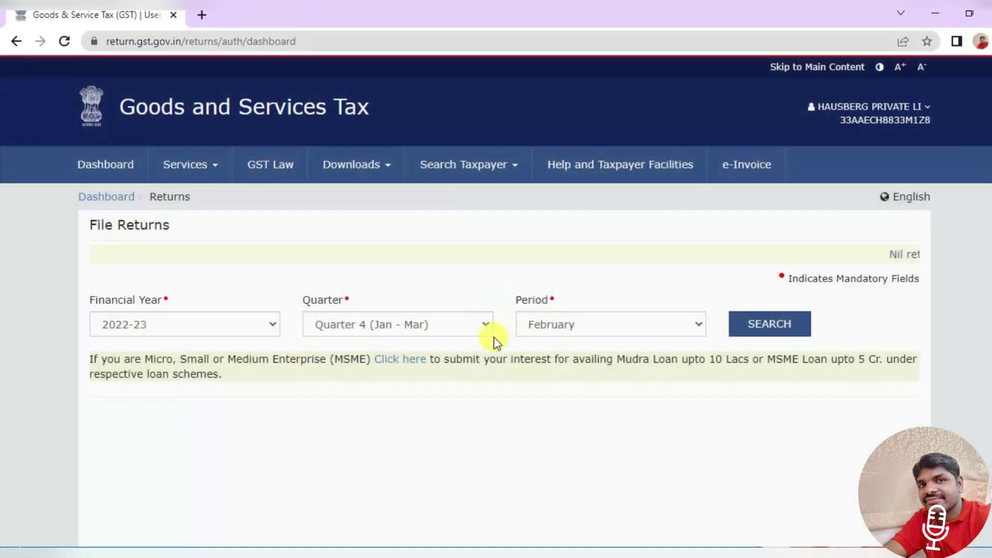
pyautogui.scroll(-2, 394, 259)
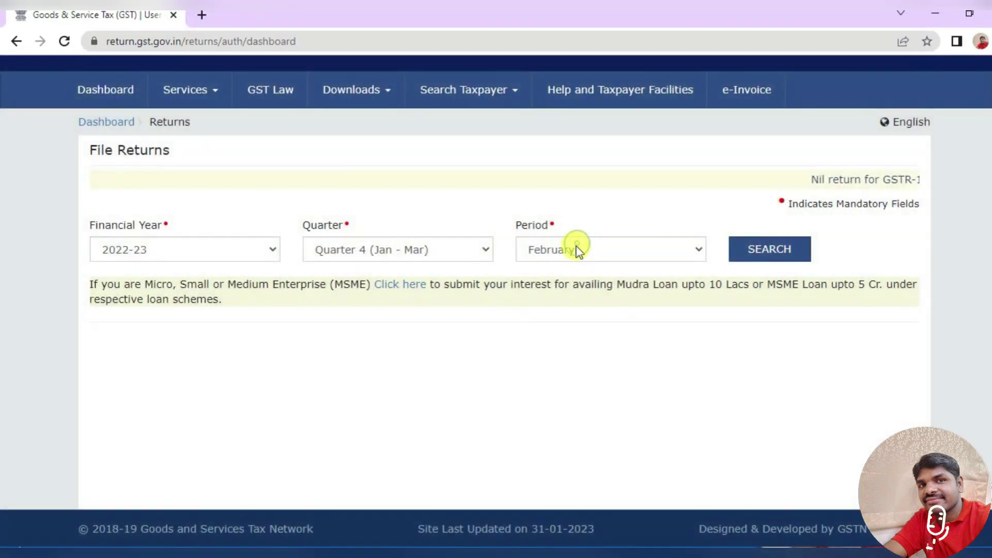
pyautogui.click(574, 249)
pyautogui.click(575, 268)
pyautogui.click(757, 251)
pyautogui.scroll(-6, 744, 256)
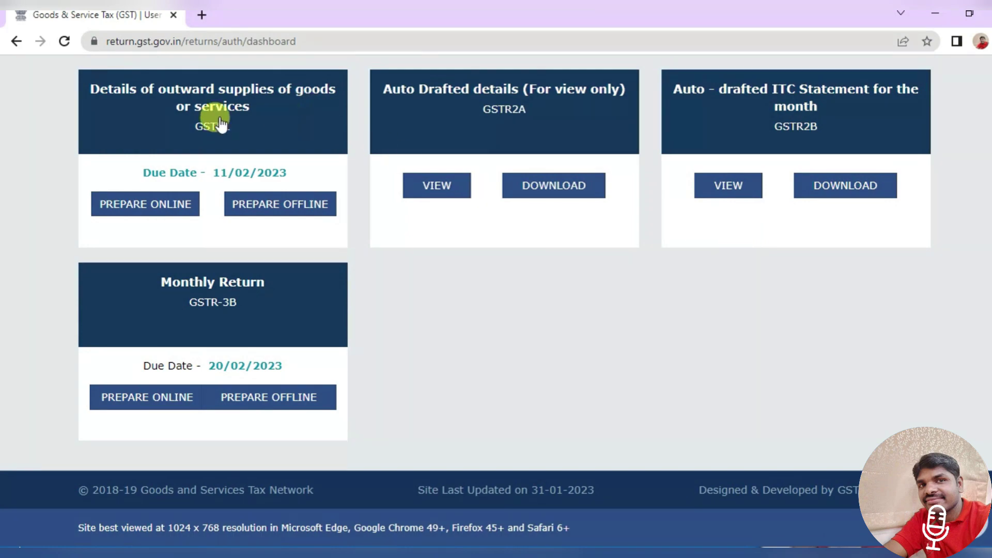
pyautogui.click(216, 102)
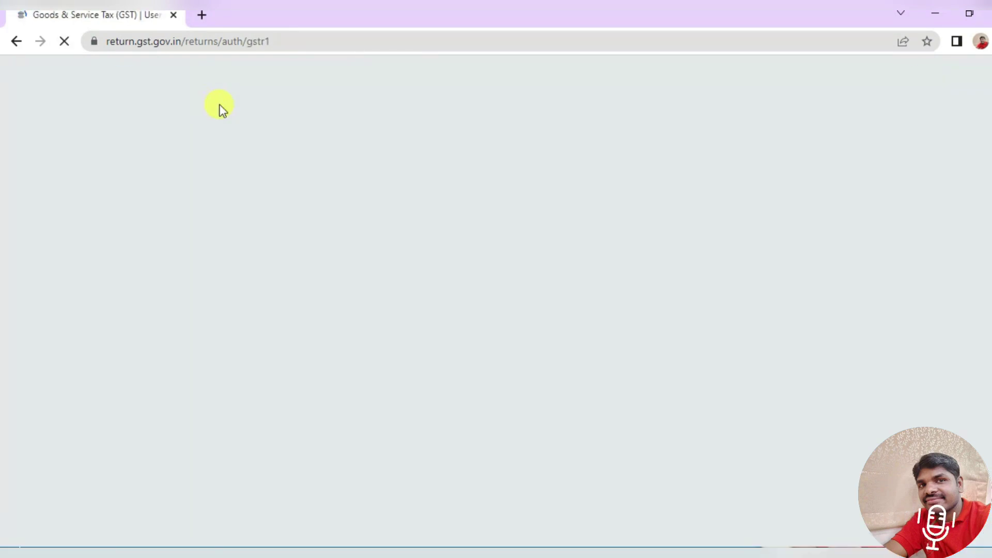
# Step: Open the B2B, SEZ, DE Invoices section and view the processed records of the last recipient in the table
pyautogui.scroll(-5, 622, 206)
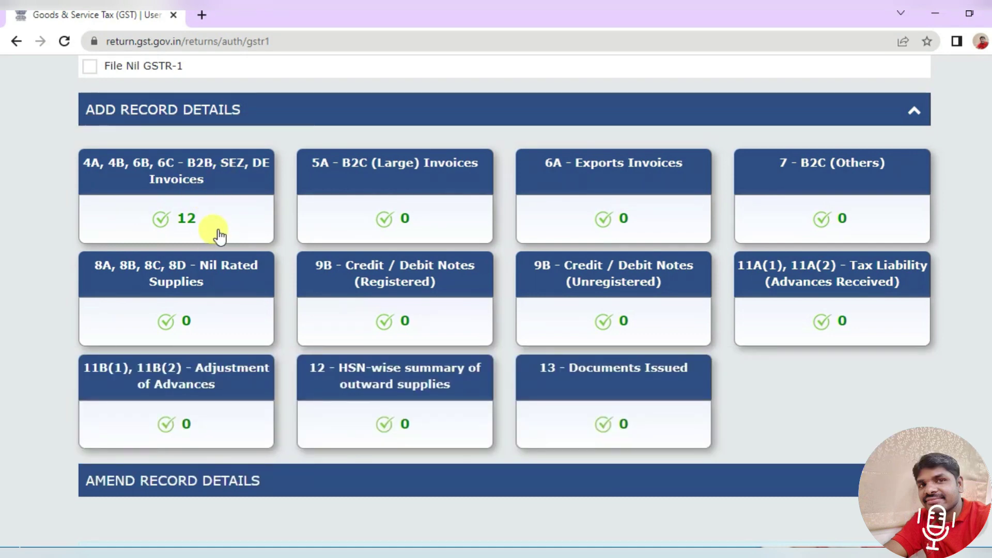
pyautogui.click(218, 174)
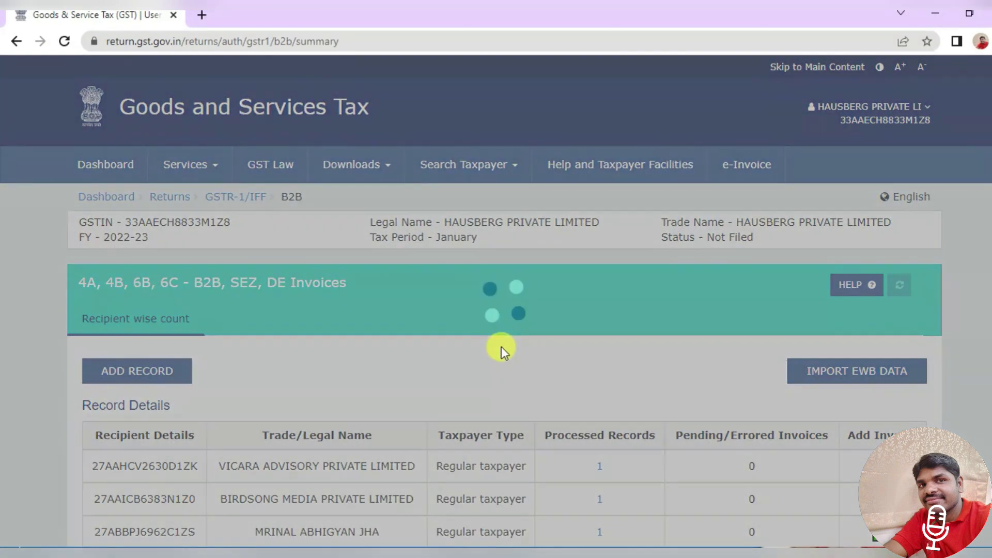
pyautogui.scroll(-5, 501, 346)
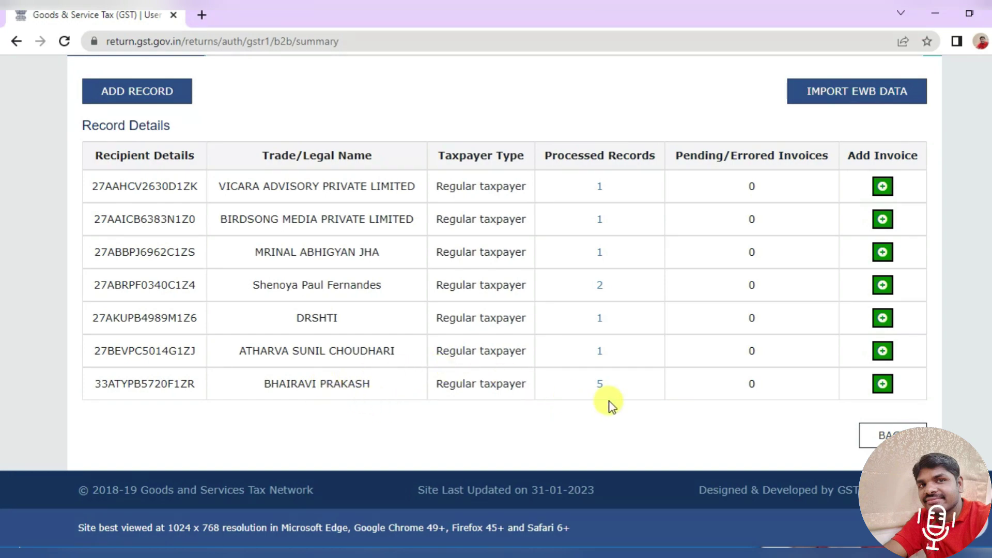
pyautogui.click(599, 386)
pyautogui.scroll(-5, 601, 391)
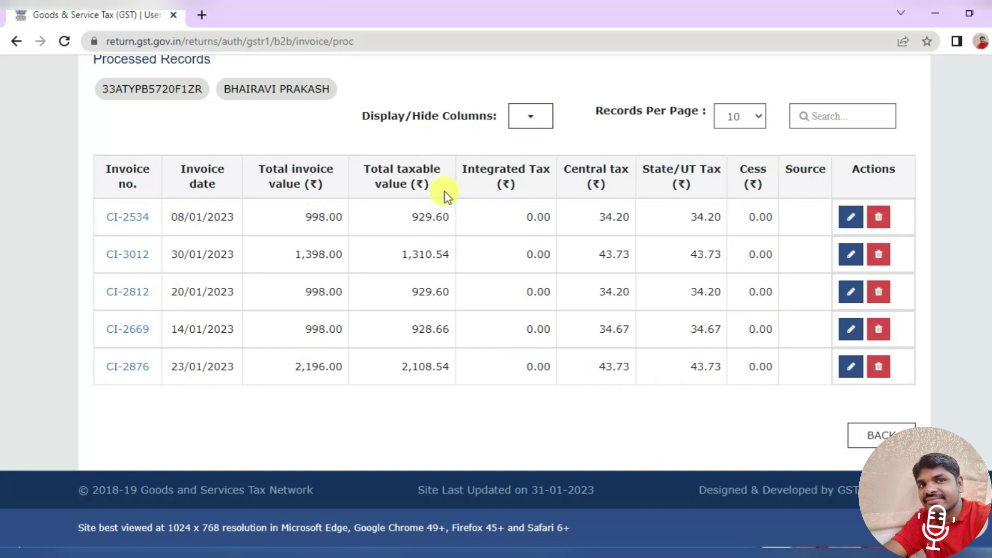
# Step: Open invoice CI-2534 for editing, look over its rate-wise item details and go back without saving
pyautogui.click(849, 217)
pyautogui.scroll(-8, 775, 421)
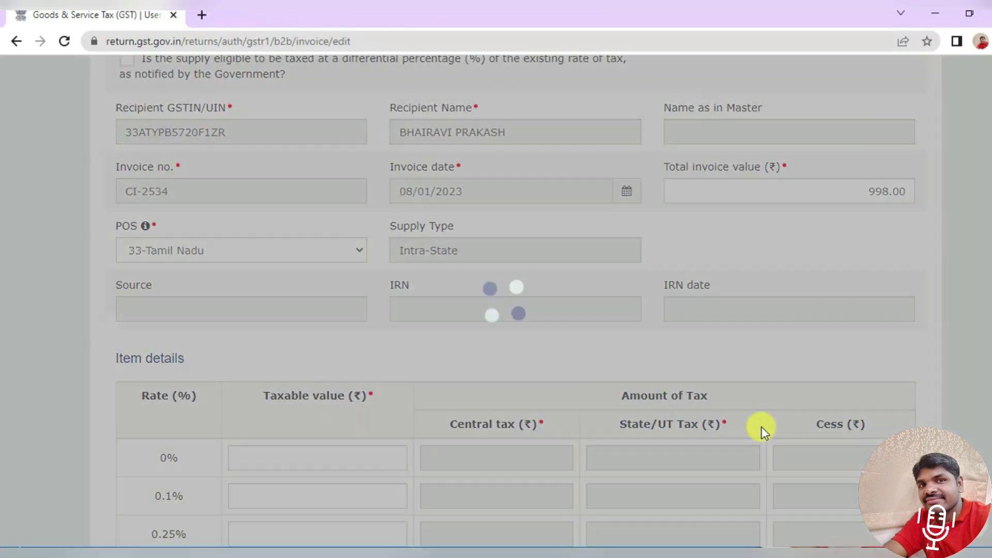
pyautogui.scroll(-10, 760, 427)
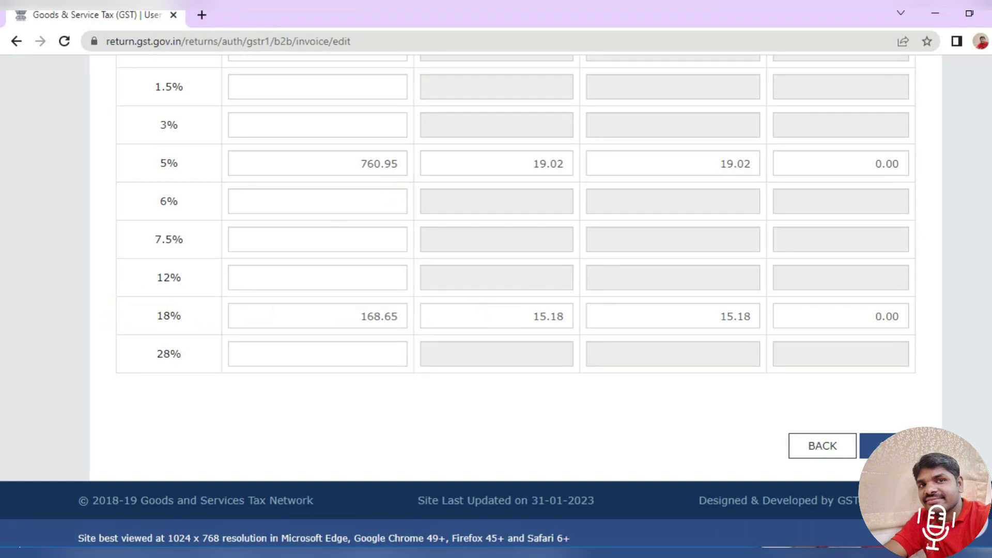
pyautogui.click(820, 446)
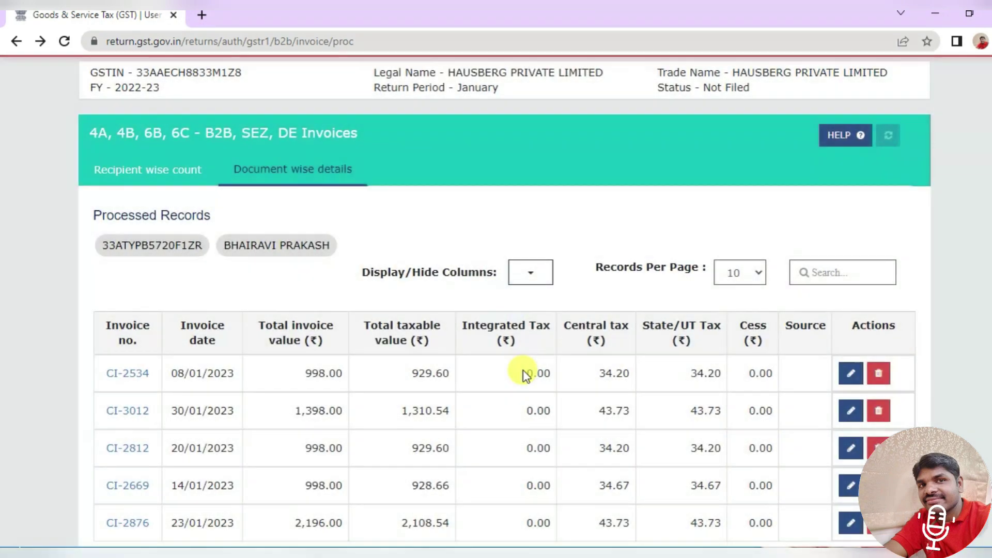
# Step: Look over the recipient's processed invoice list and return to the recipient-wise B2B summary
pyautogui.scroll(-3, 523, 370)
pyautogui.scroll(6, 460, 326)
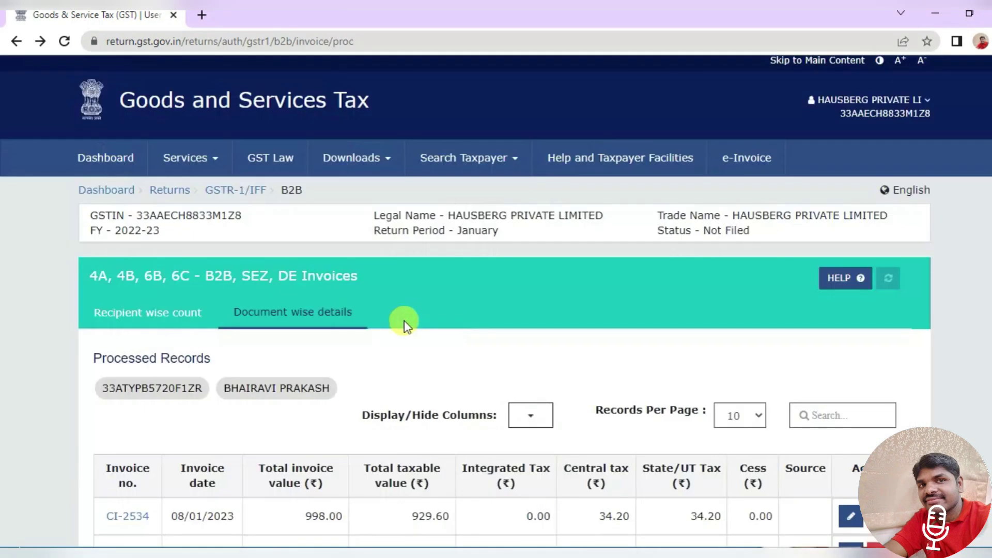
pyautogui.scroll(-4, 89, 110)
pyautogui.scroll(4, 99, 144)
pyautogui.scroll(-6, 217, 336)
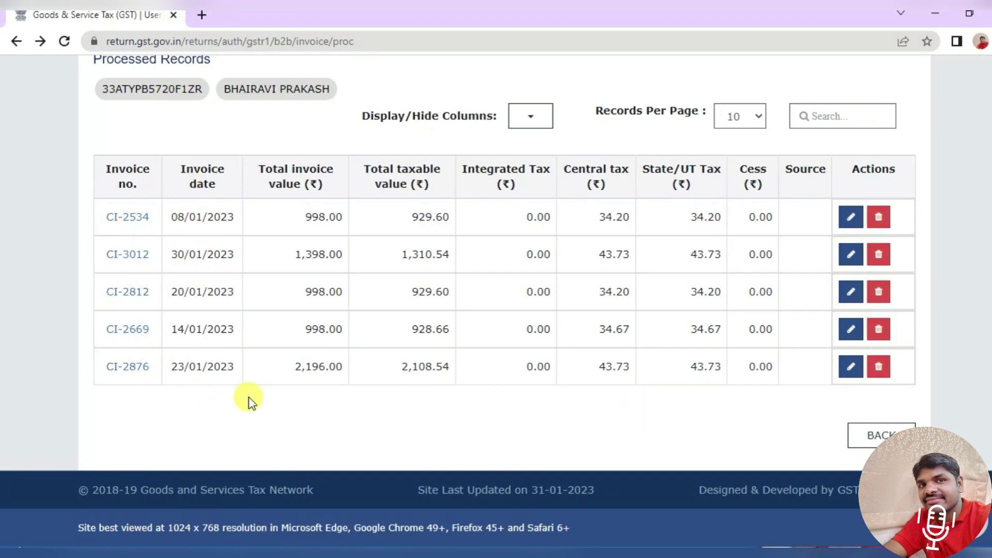
pyautogui.click(876, 436)
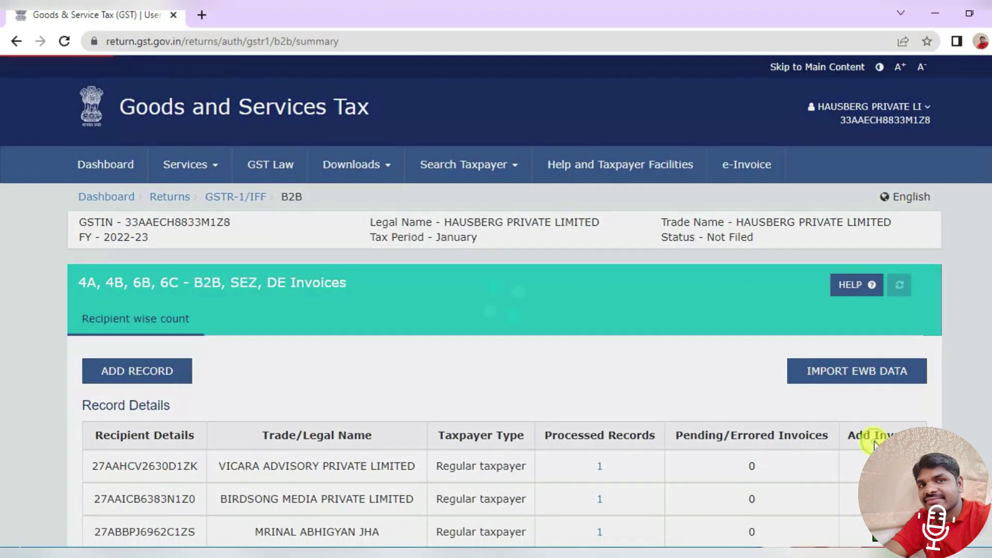
# Step: View the processed invoice record of Birdsong Media Private Limited and return to the B2B recipient summary
pyautogui.scroll(-5, 552, 400)
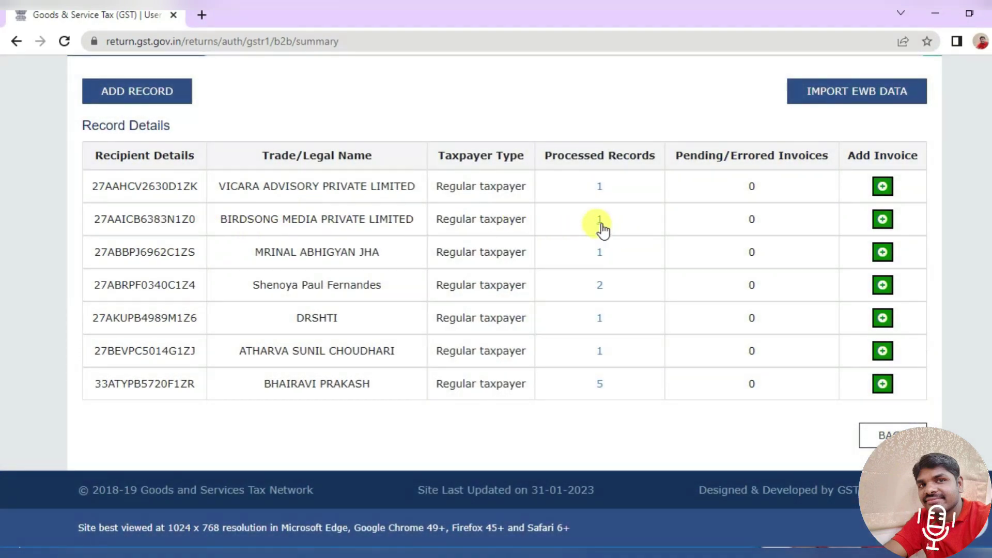
pyautogui.click(600, 223)
pyautogui.scroll(-3, 597, 306)
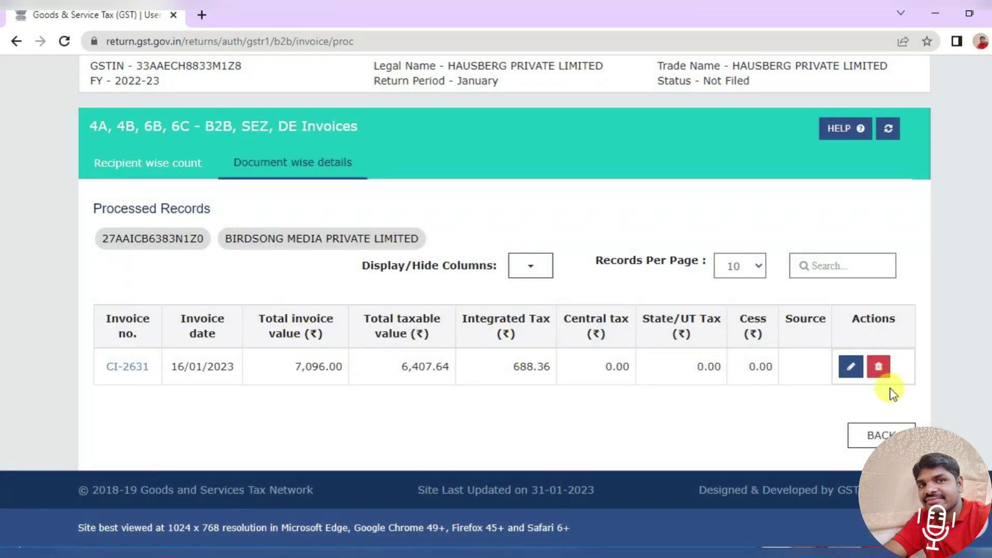
pyautogui.click(881, 435)
pyautogui.scroll(-5, 385, 379)
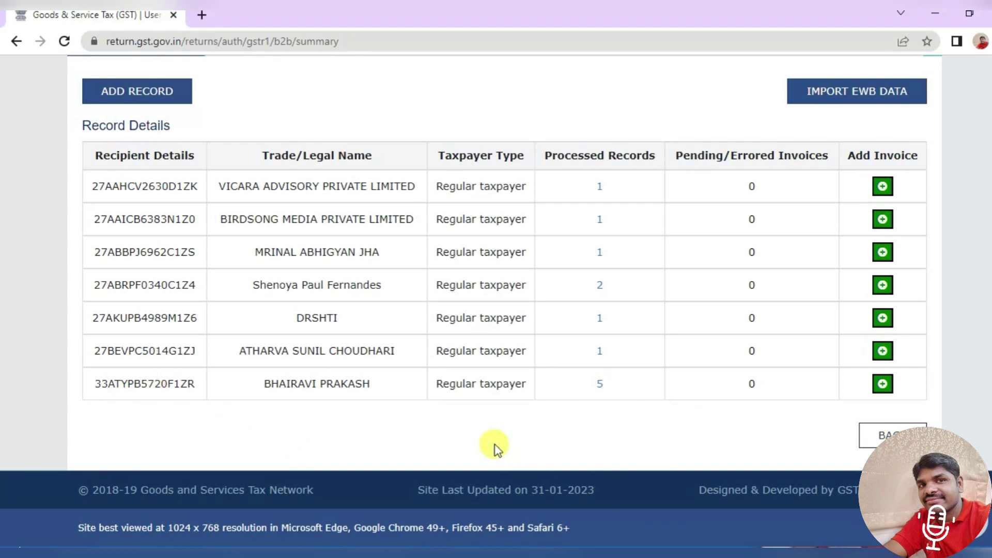
# Step: Switch to the Hausberg January 2023 GST Calc workbook in Excel, examine the GSTR 1 sheet's registered-buyer sales and tax totals, and return to the portal
pyautogui.hotkey('alt', 'Tab')
pyautogui.hotkey('alt', 'Tab')
pyautogui.hotkey('alt', 'Tab')
pyautogui.hotkey('alt', 'Tab')
pyautogui.hotkey('alt', 'Tab')
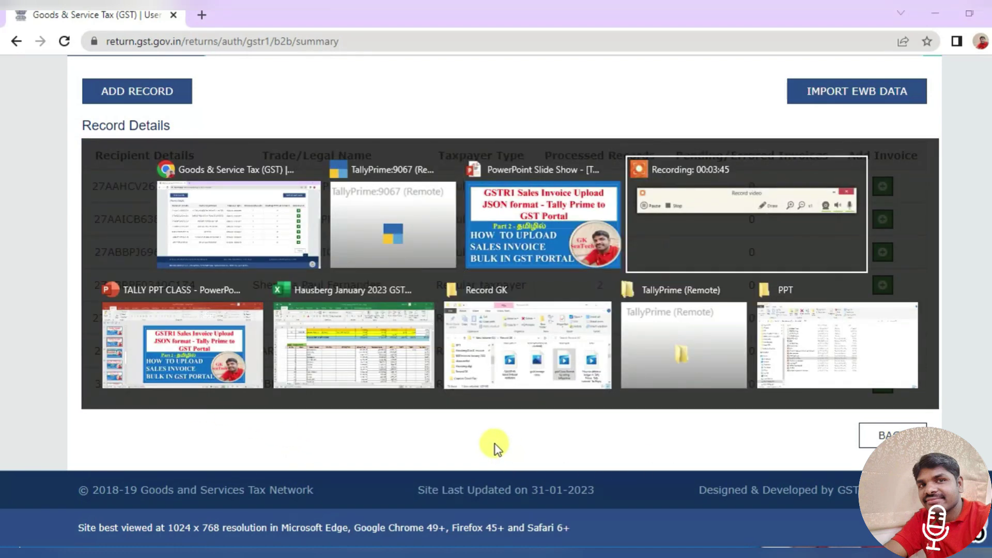
pyautogui.scroll(5, 428, 399)
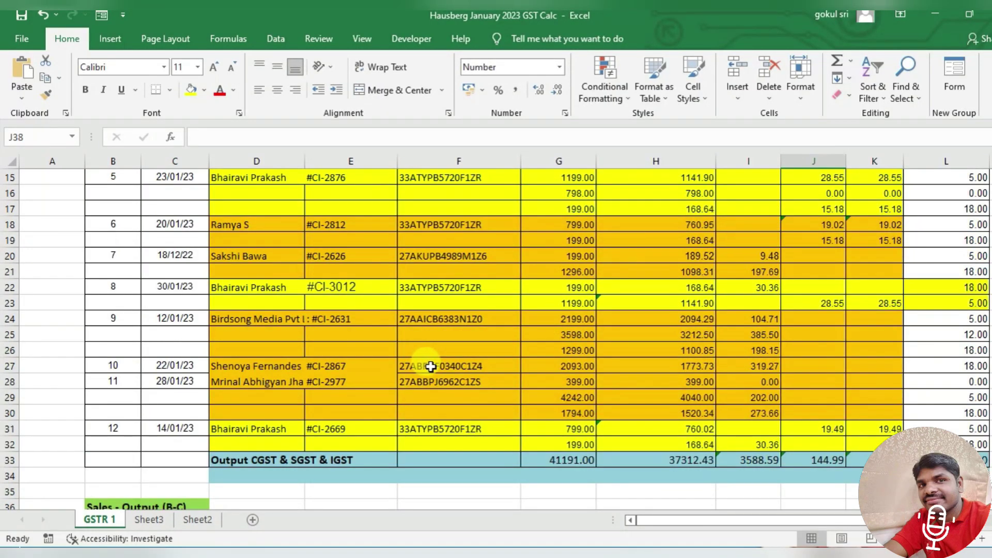
pyautogui.scroll(3, 431, 367)
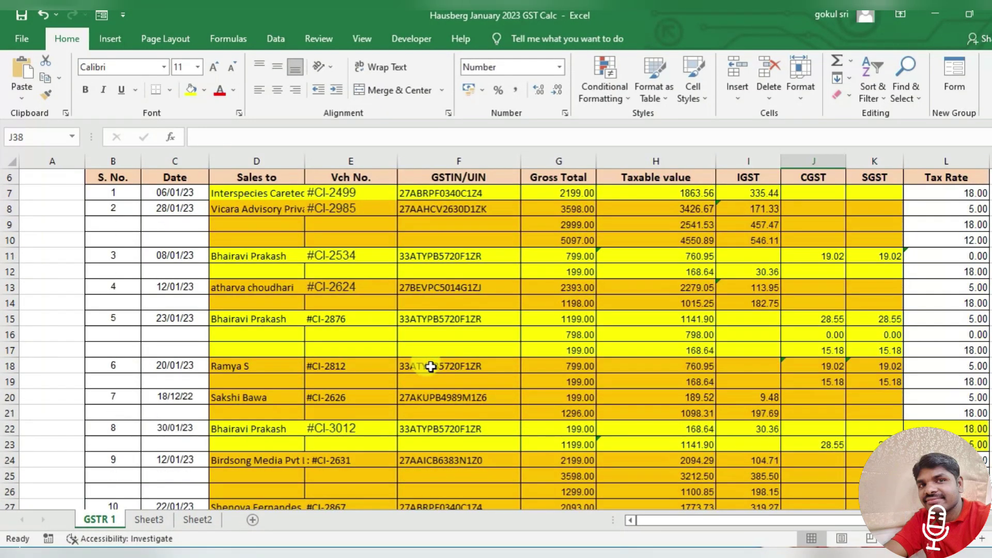
pyautogui.scroll(-2, 286, 362)
pyautogui.scroll(-3, 336, 433)
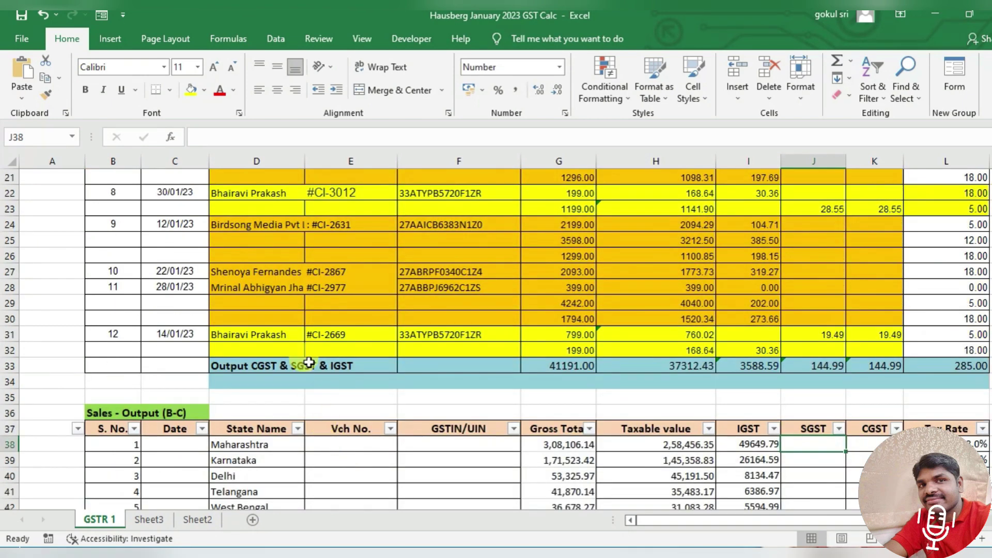
pyautogui.scroll(6, 269, 363)
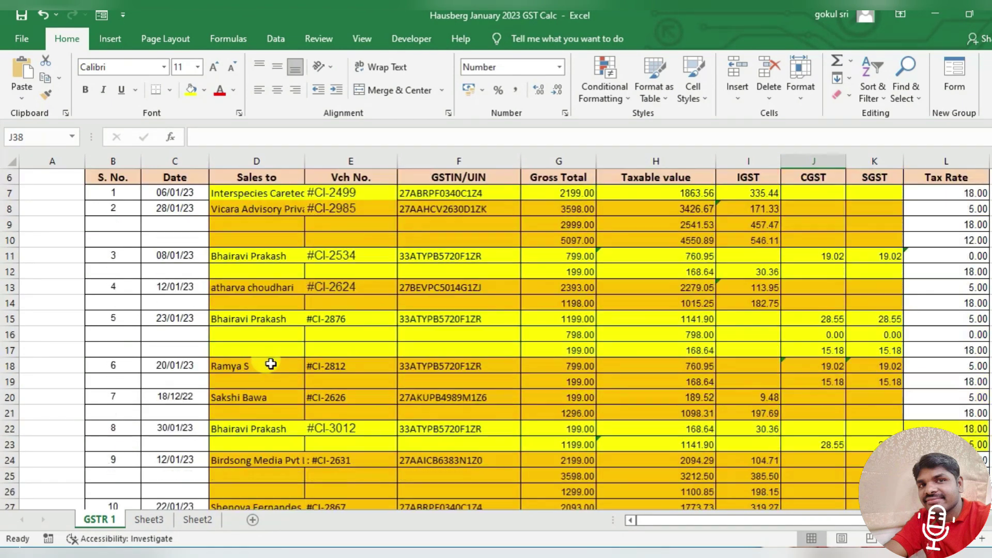
pyautogui.scroll(1, 457, 460)
pyautogui.scroll(-6, 444, 395)
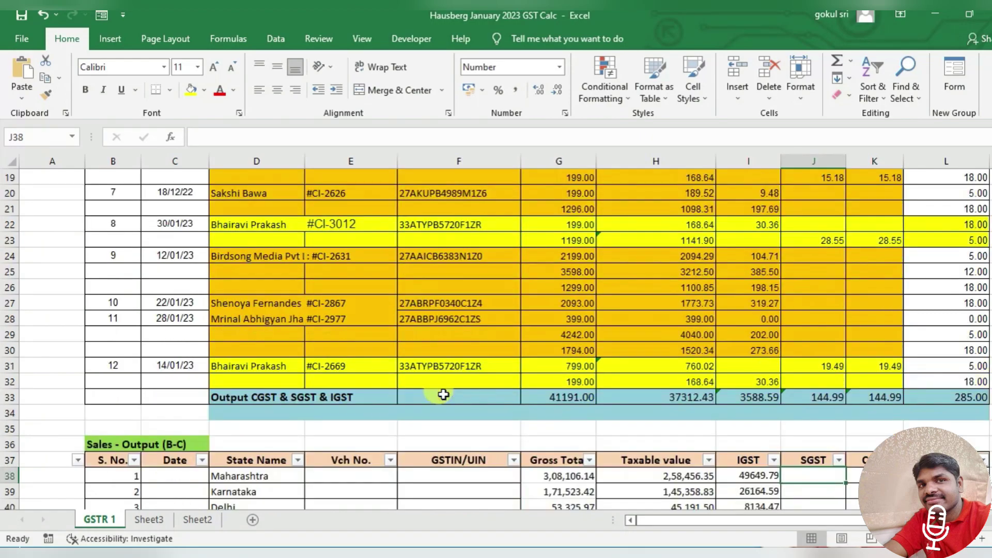
pyautogui.hotkey('alt', 'Tab')
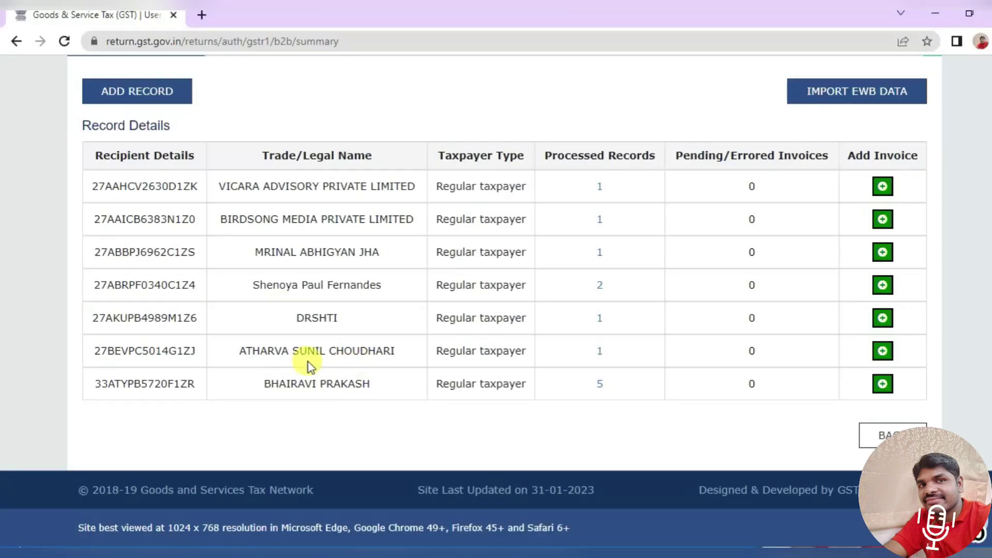
pyautogui.scroll(4, 209, 289)
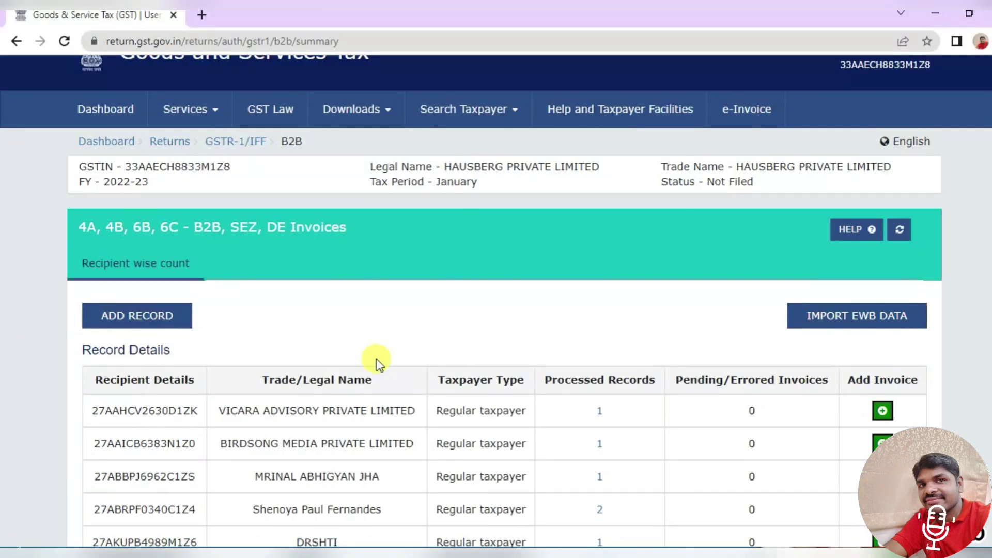
# Step: Return from the recipient-wise B2B list to the January GSTR-1 page and generate the return summary
pyautogui.scroll(-4, 403, 373)
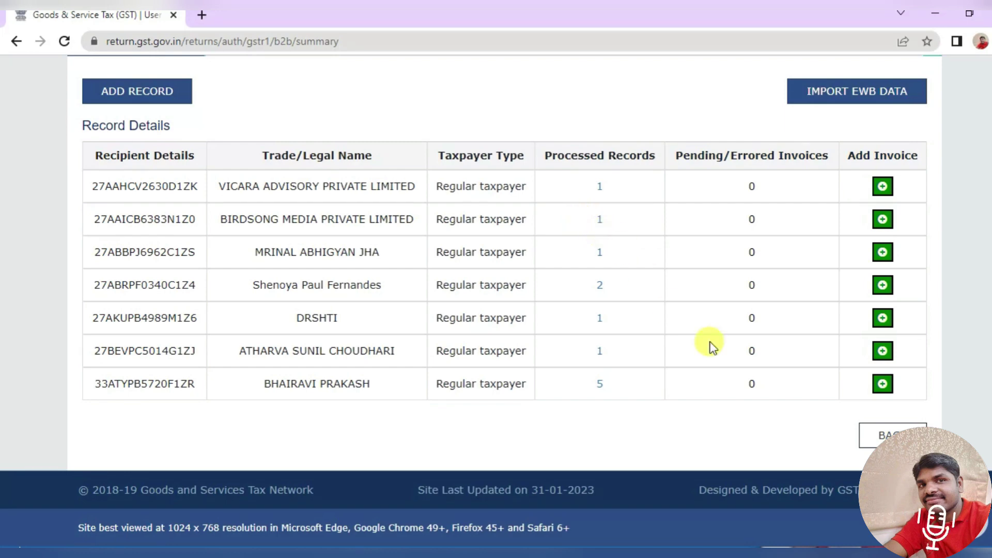
pyautogui.click(885, 435)
pyautogui.scroll(-7, 361, 418)
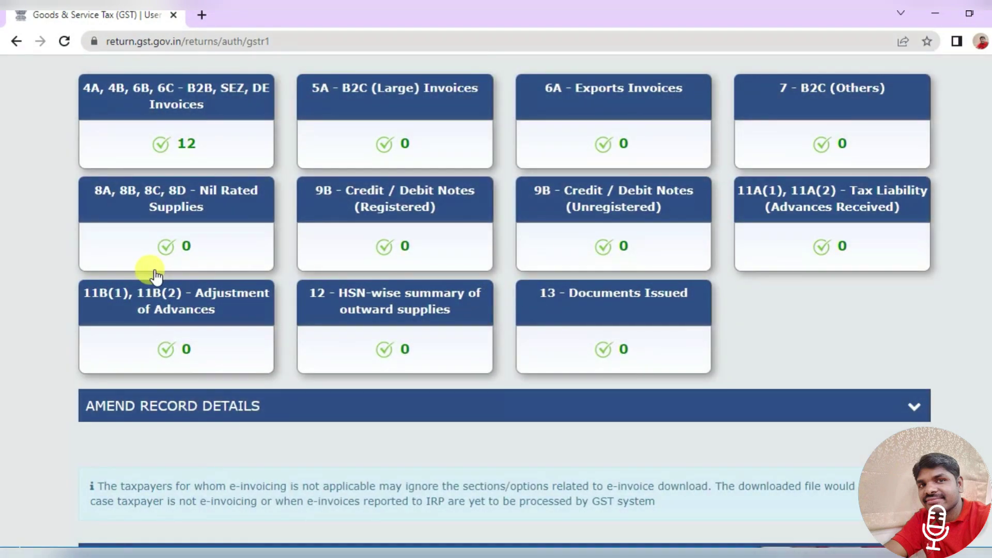
pyautogui.scroll(-3, 510, 387)
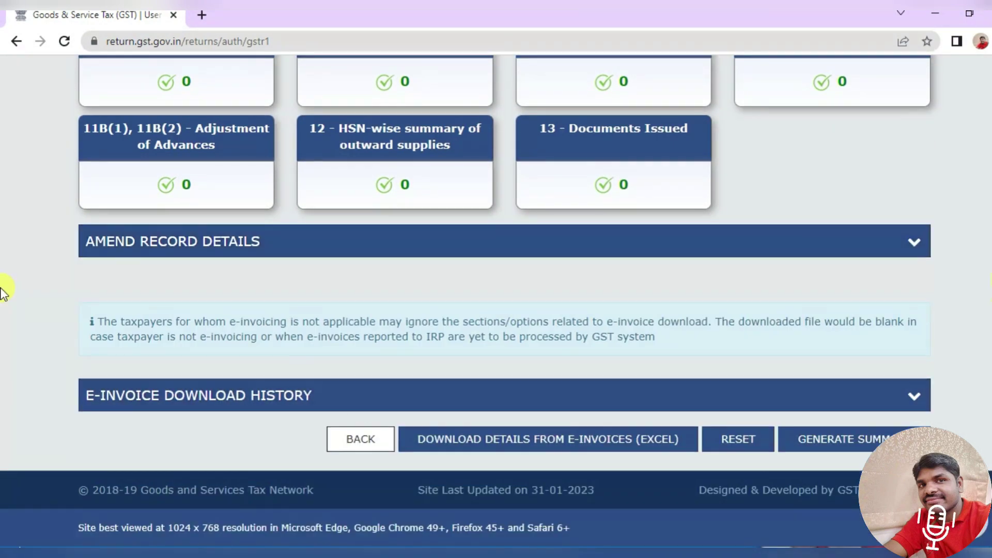
pyautogui.click(823, 437)
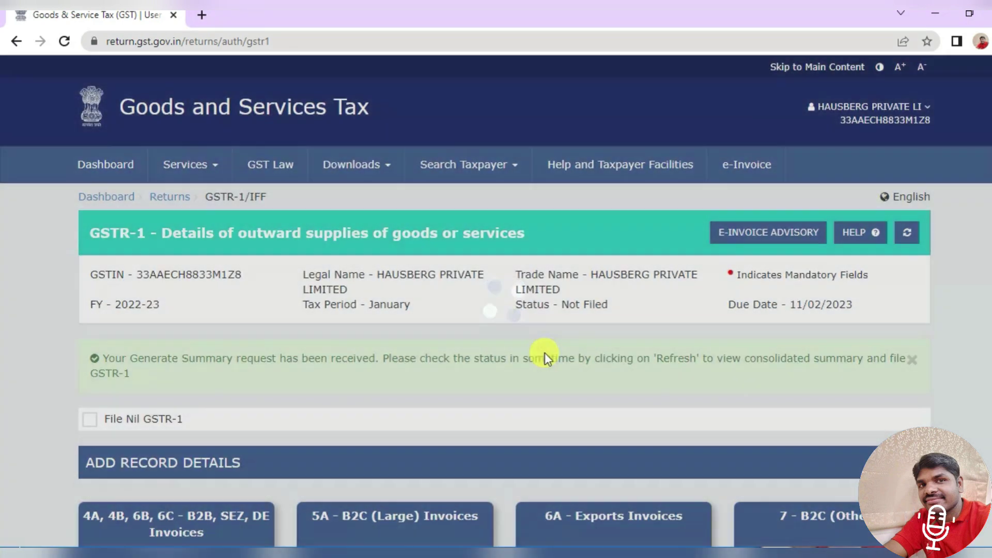
# Step: Try to request the GSTR-1 summary generation a second time
pyautogui.scroll(-10, 544, 355)
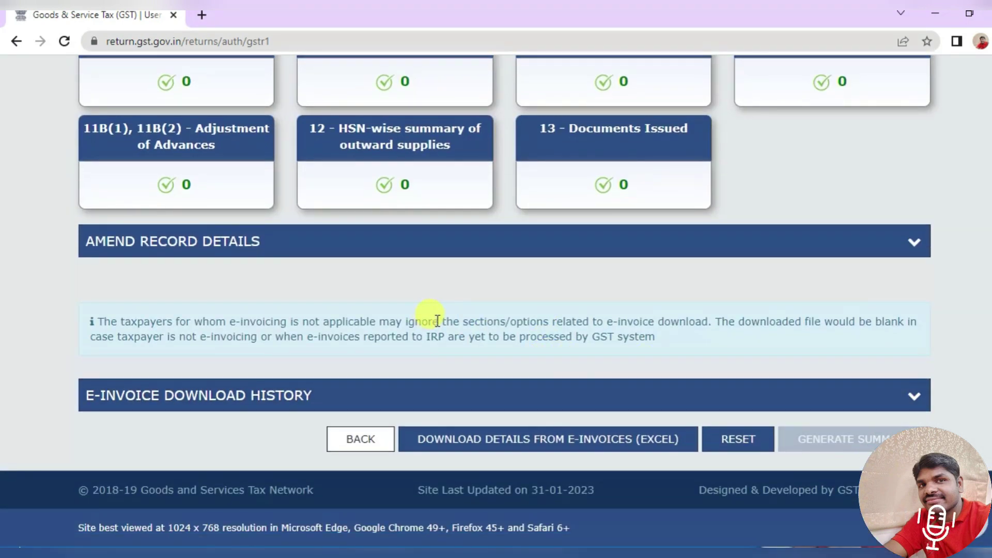
pyautogui.click(820, 438)
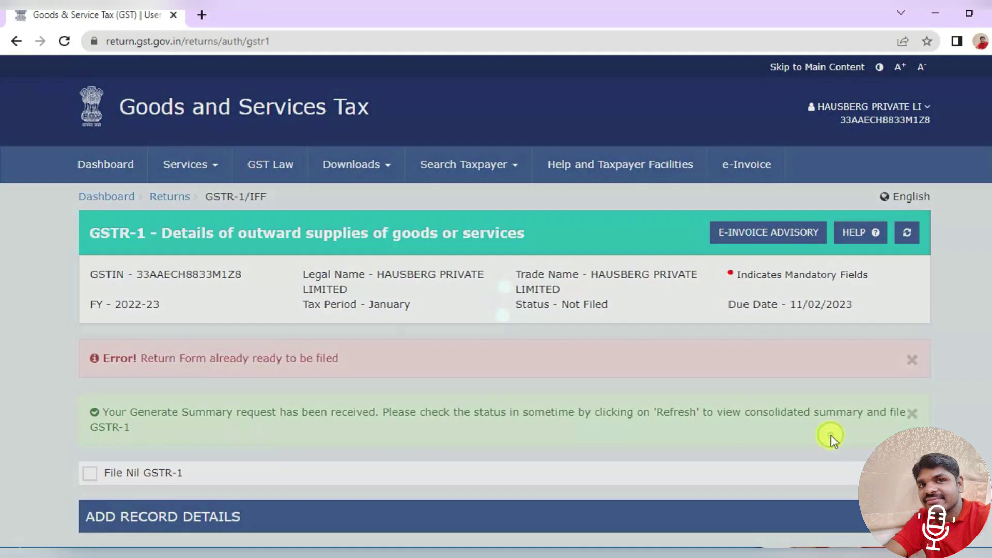
pyautogui.scroll(-8, 488, 390)
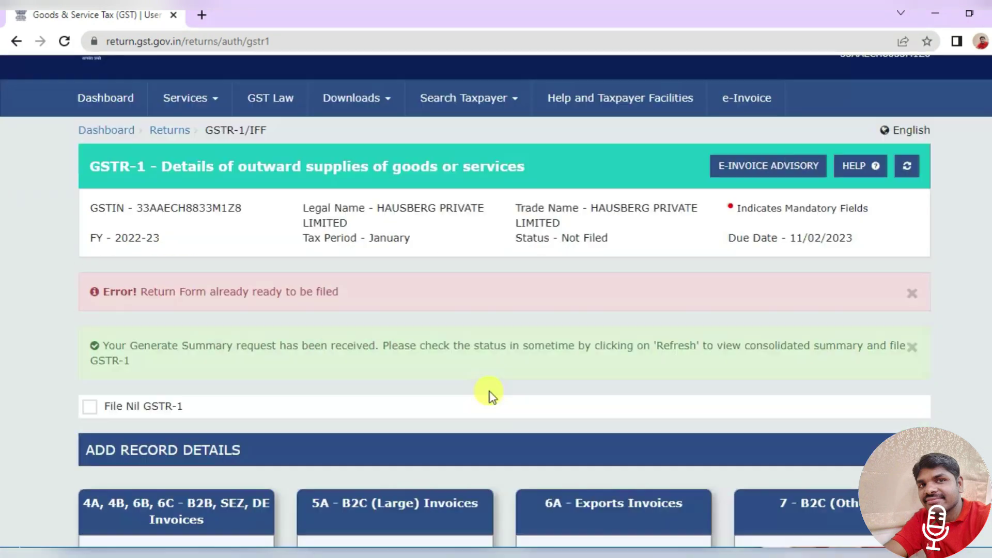
pyautogui.scroll(8, 490, 323)
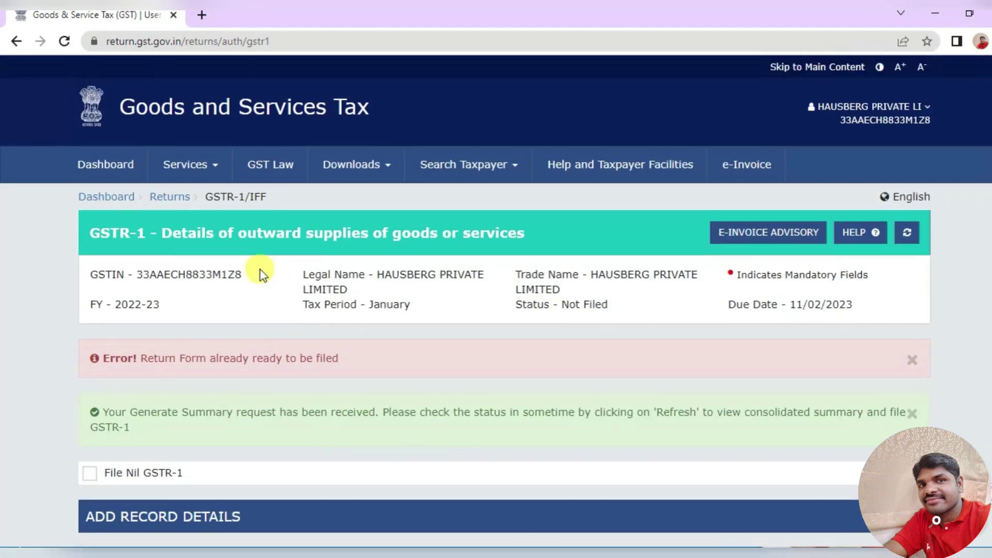
# Step: Reopen the GSTR-1 return through the dashboard's return filing page for January, Quarter 4 (Jan - Mar), financial year 2022-23
pyautogui.click(79, 160)
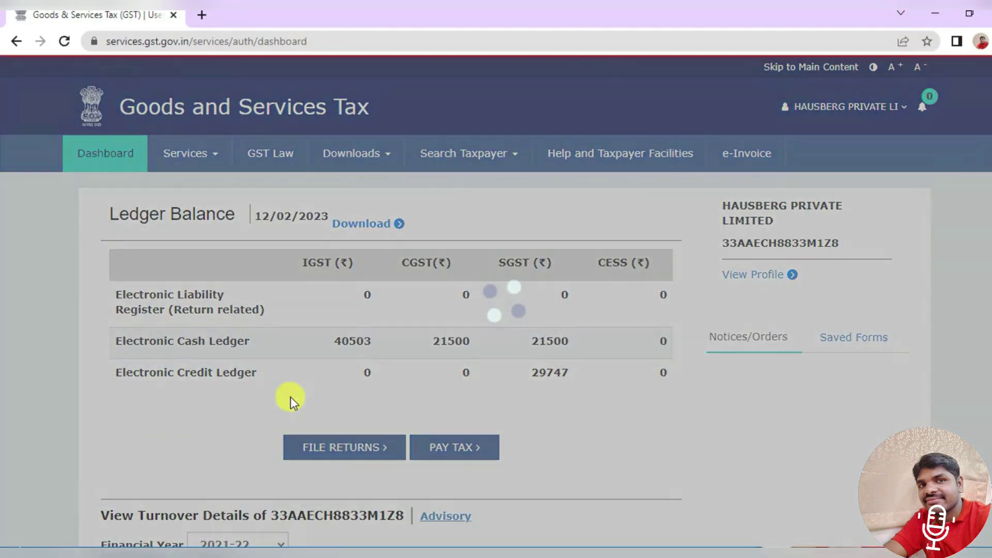
pyautogui.scroll(-3, 320, 420)
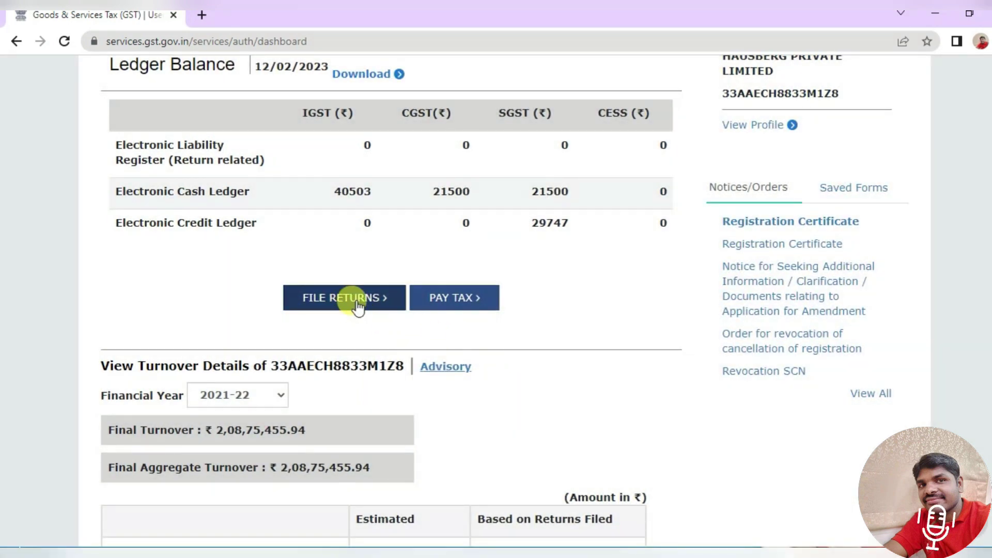
pyautogui.click(356, 306)
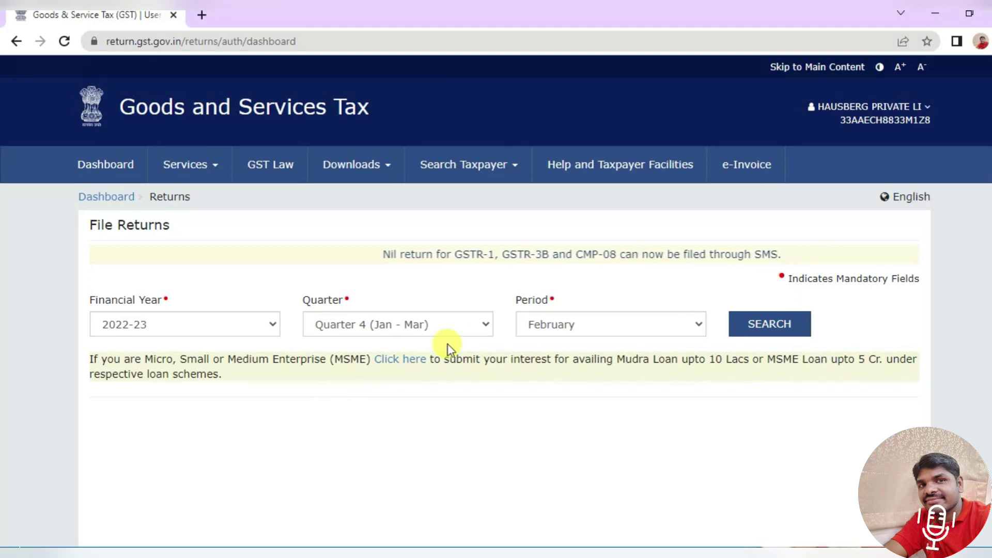
pyautogui.click(565, 331)
pyautogui.click(553, 343)
pyautogui.click(765, 325)
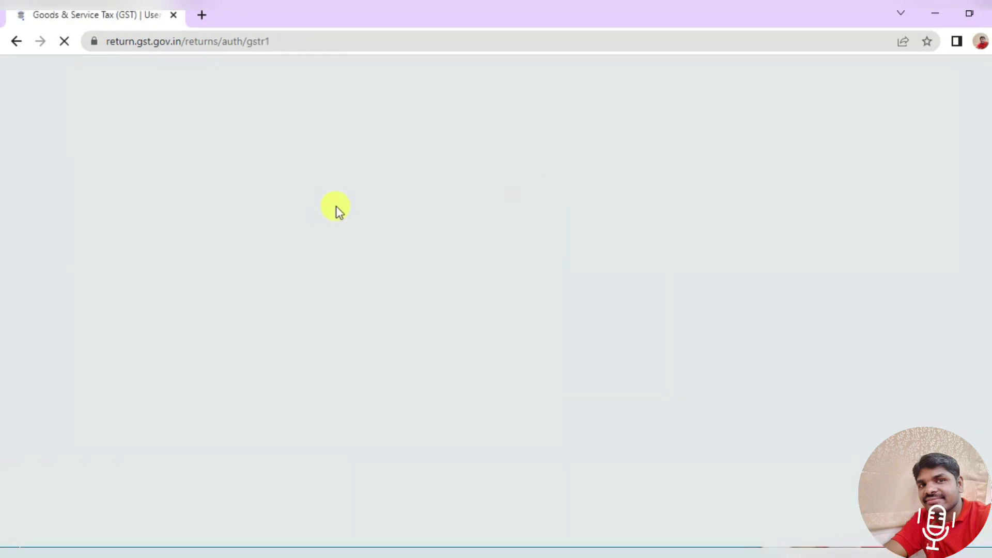
# Step: Proceed to the GSTR-1 filing summary and look through the consolidated totals of its supply tables
pyautogui.scroll(-8, 765, 302)
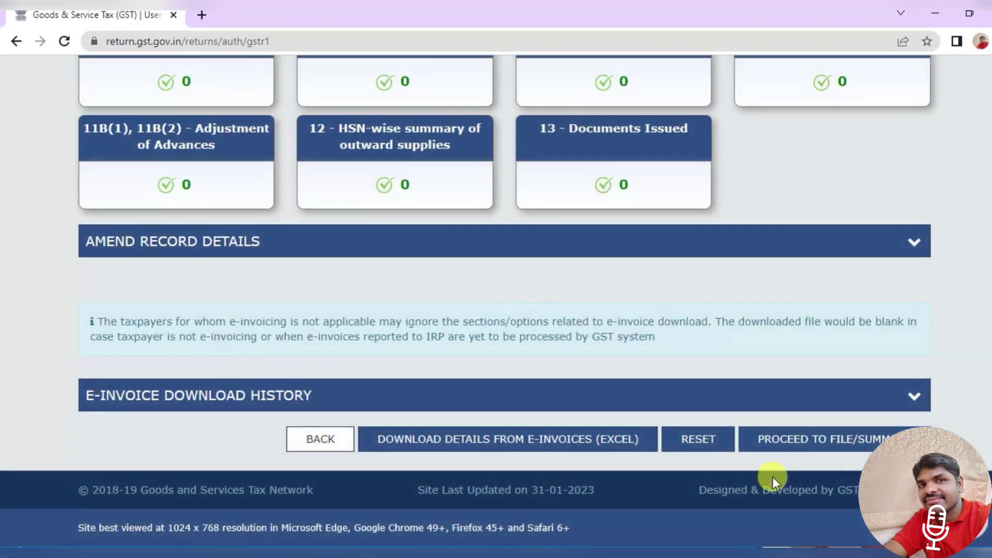
pyautogui.click(806, 440)
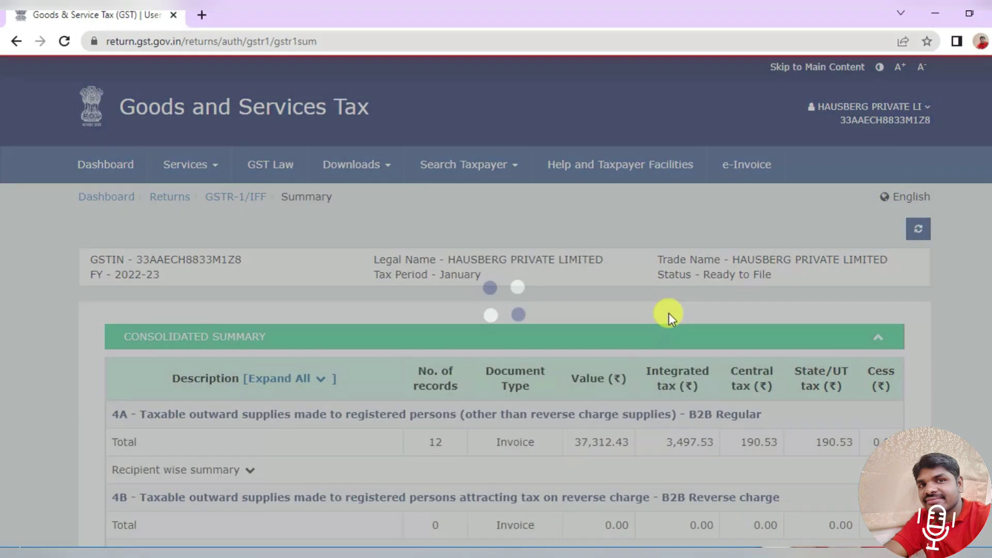
pyautogui.scroll(-1, 668, 312)
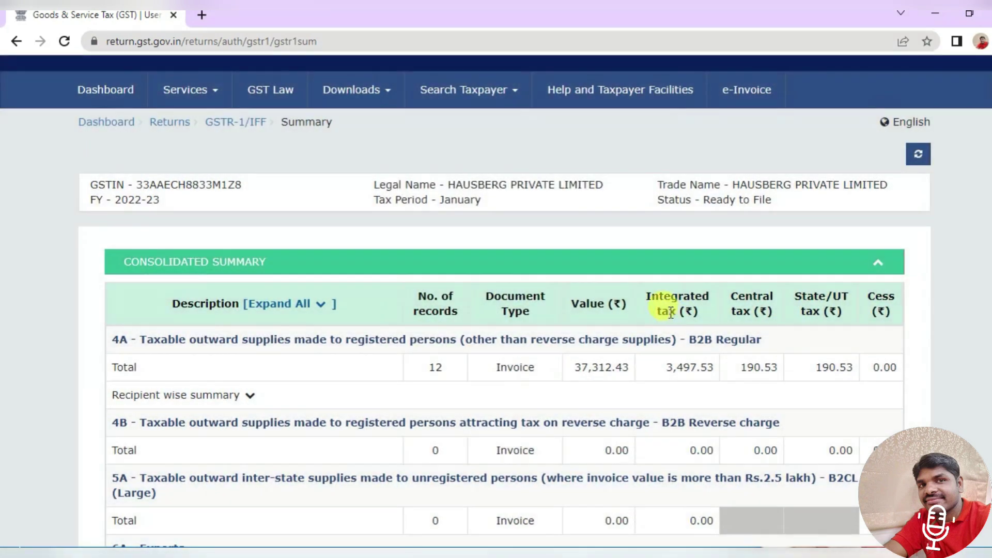
pyautogui.scroll(-7, 670, 312)
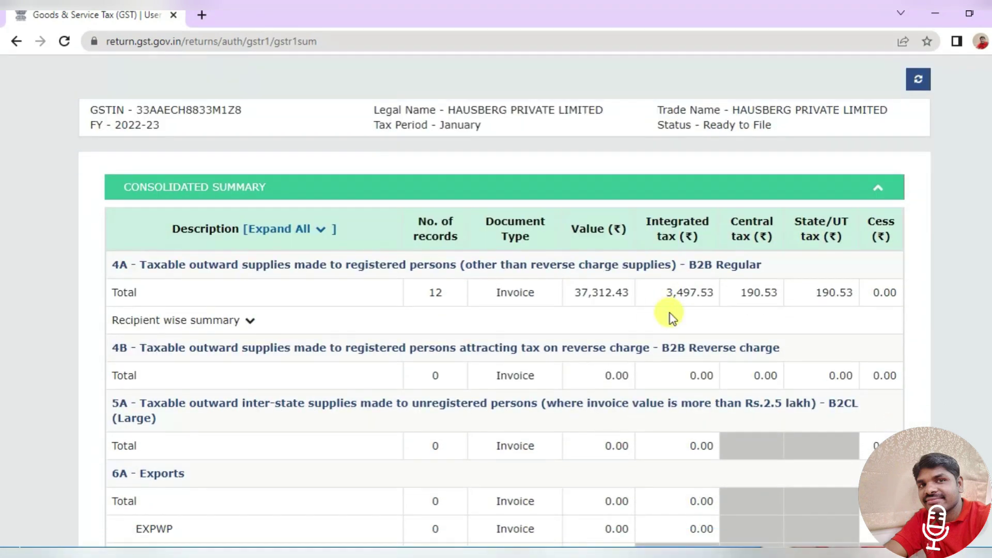
pyautogui.scroll(-15, 670, 313)
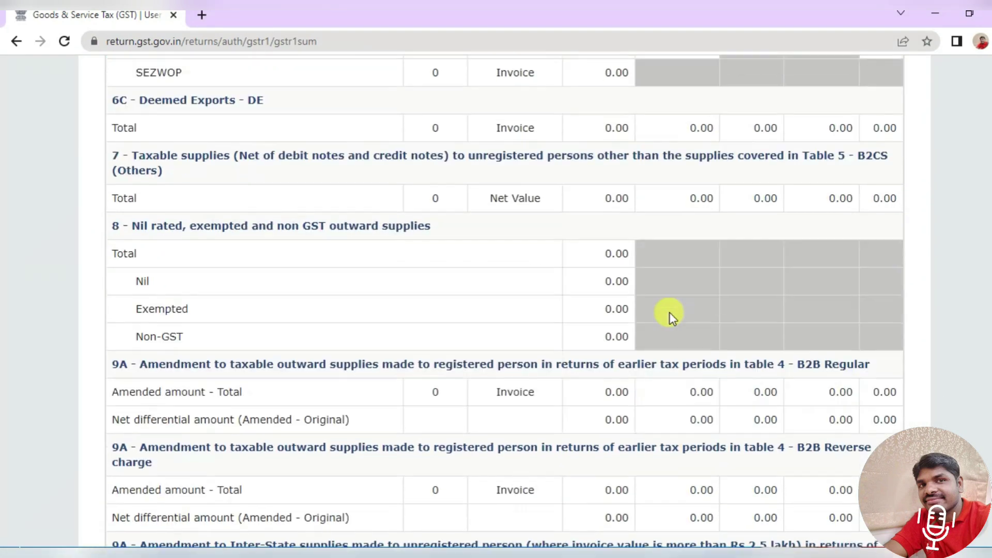